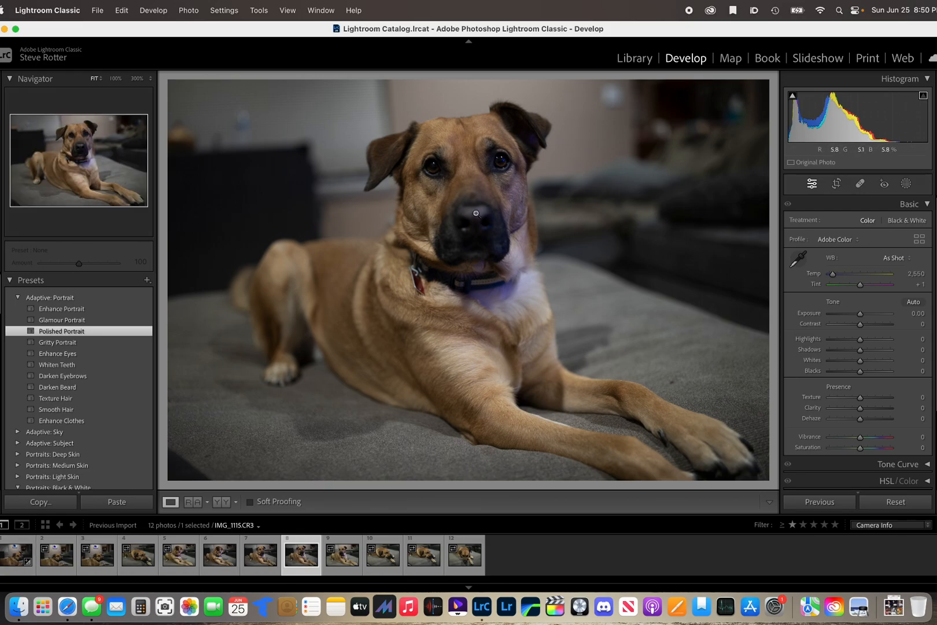
Examine the dog's face at 100% and look through the presets and the available adjustment groups.
{"action": "left_click", "coordinate": [441, 171]}
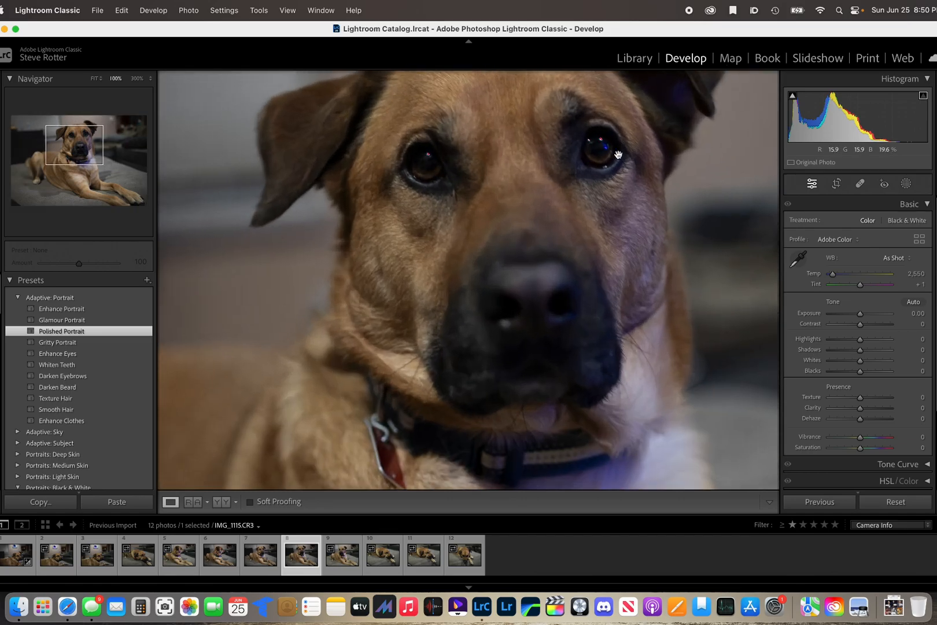
{"action": "left_click", "coordinate": [510, 176]}
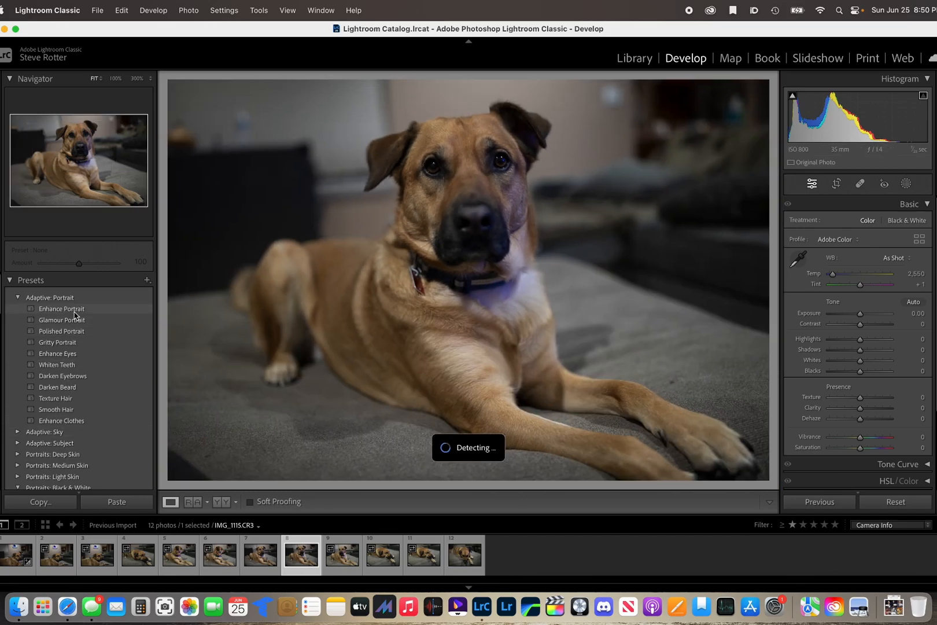
{"action": "scroll", "coordinate": [80, 361], "scroll_direction": "down", "scroll_amount": 3}
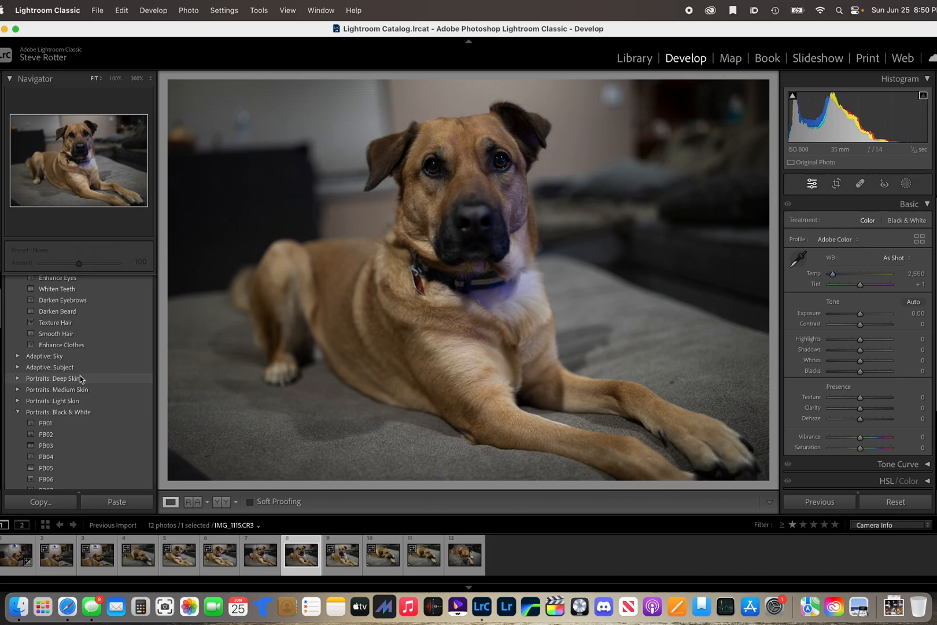
{"action": "scroll", "coordinate": [81, 379], "scroll_direction": "down", "scroll_amount": 2}
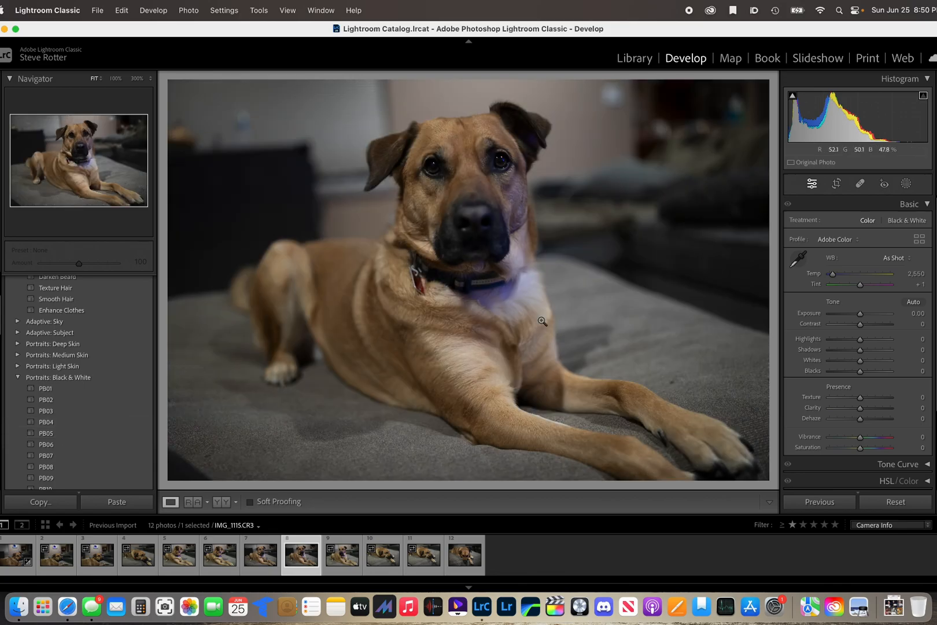
{"action": "scroll", "coordinate": [839, 416], "scroll_direction": "down", "scroll_amount": 3}
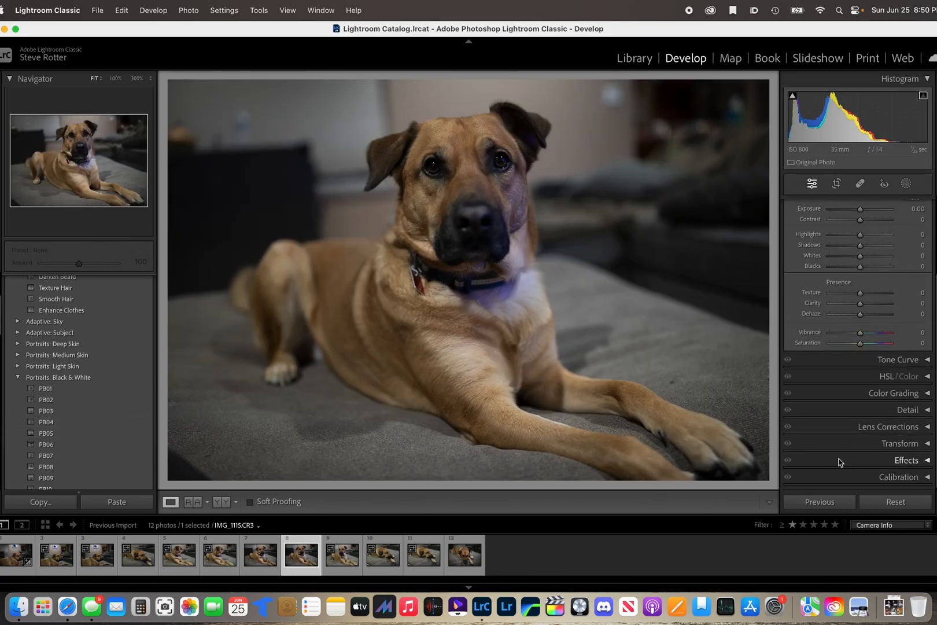
{"action": "scroll", "coordinate": [840, 462], "scroll_direction": "up", "scroll_amount": 3}
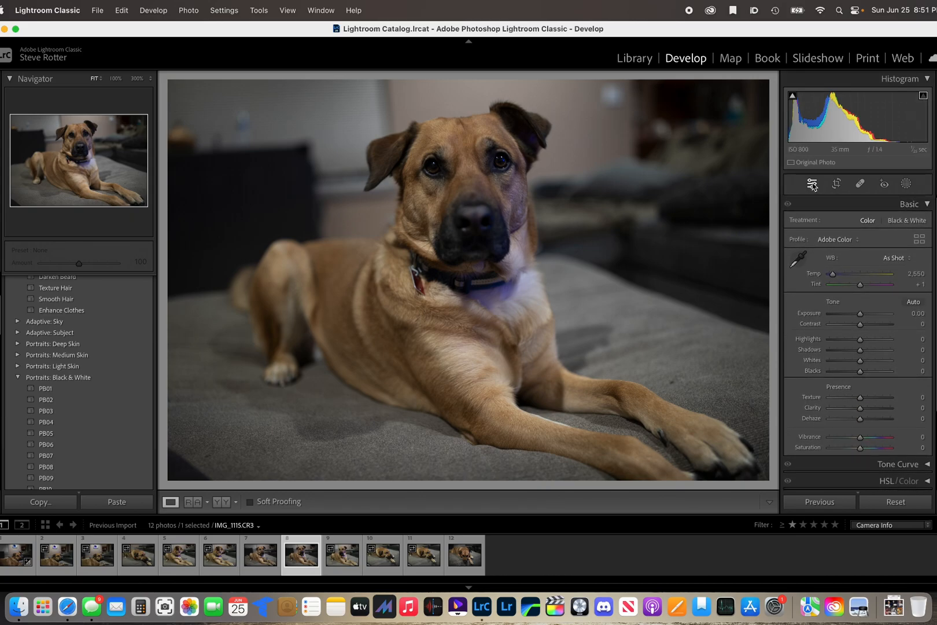
Mask the dog with Select Subject and set the mask's exposure to 0.29 and contrast to about 17.
{"action": "left_click", "coordinate": [837, 184]}
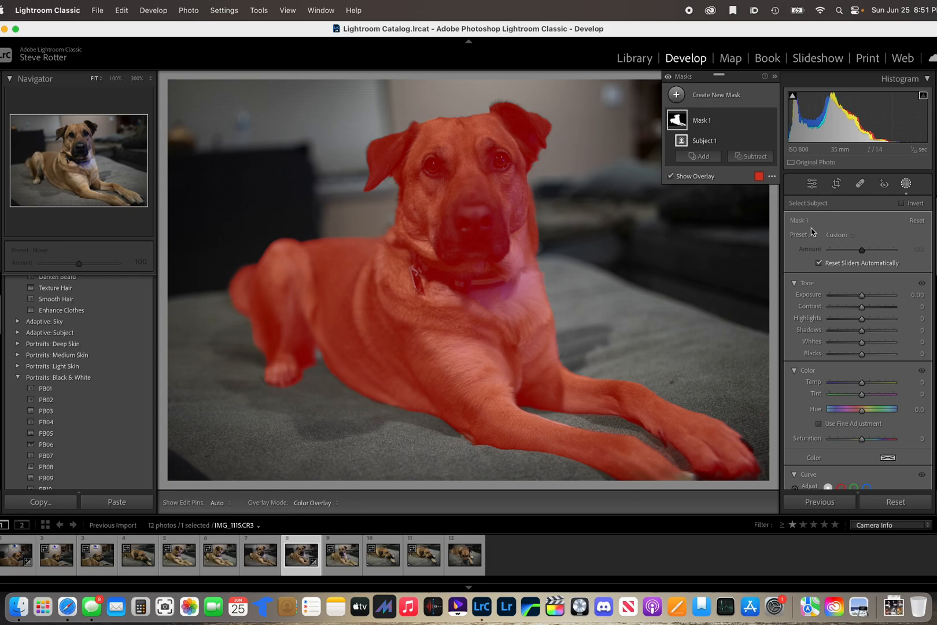
{"action": "left_click_drag", "start_coordinate": [862, 296], "coordinate": [867, 297]}
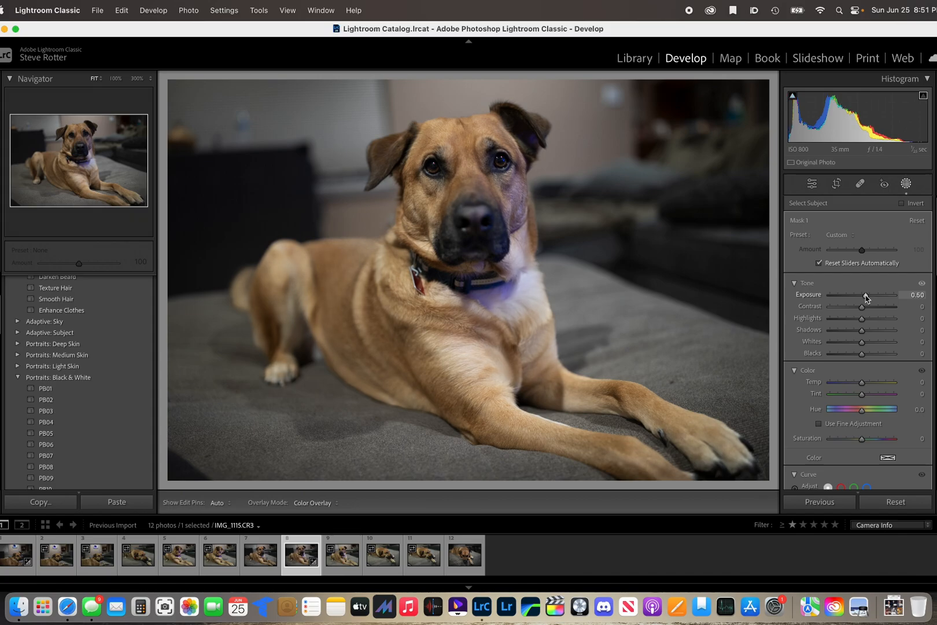
{"action": "mouse_move", "coordinate": [866, 297]}
{"action": "left_mouse_down"}
{"action": "mouse_move", "coordinate": [889, 295]}
{"action": "mouse_move", "coordinate": [859, 289]}
{"action": "mouse_move", "coordinate": [886, 308]}
{"action": "mouse_move", "coordinate": [846, 311]}
{"action": "mouse_move", "coordinate": [890, 315]}
{"action": "mouse_move", "coordinate": [852, 316]}
{"action": "mouse_move", "coordinate": [866, 315]}
{"action": "left_mouse_up"}
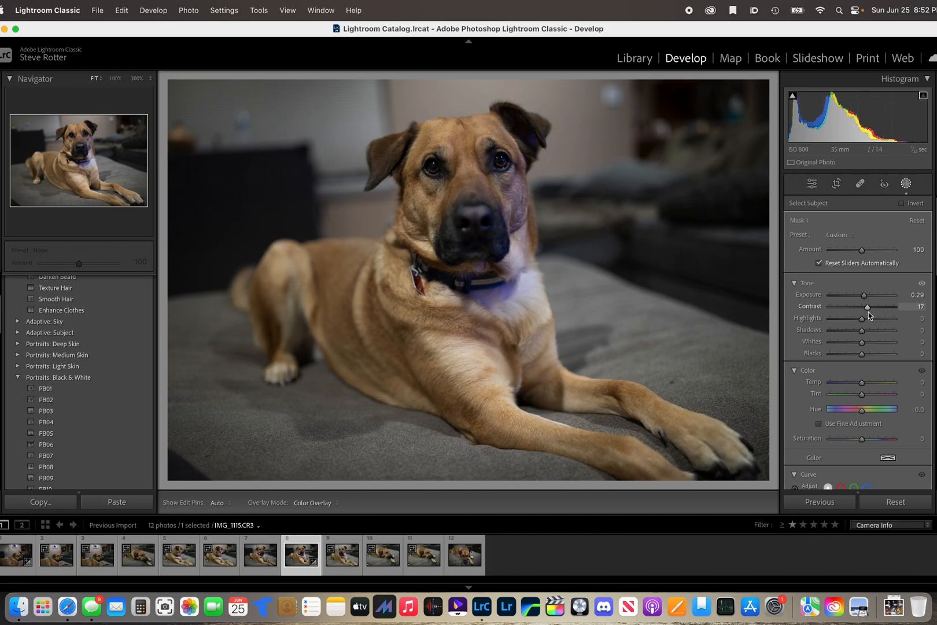
Set the dog mask's contrast to 16 and highlights to 12, and raise its shadows to about 54.
{"action": "left_click_drag", "start_coordinate": [870, 315], "coordinate": [905, 322]}
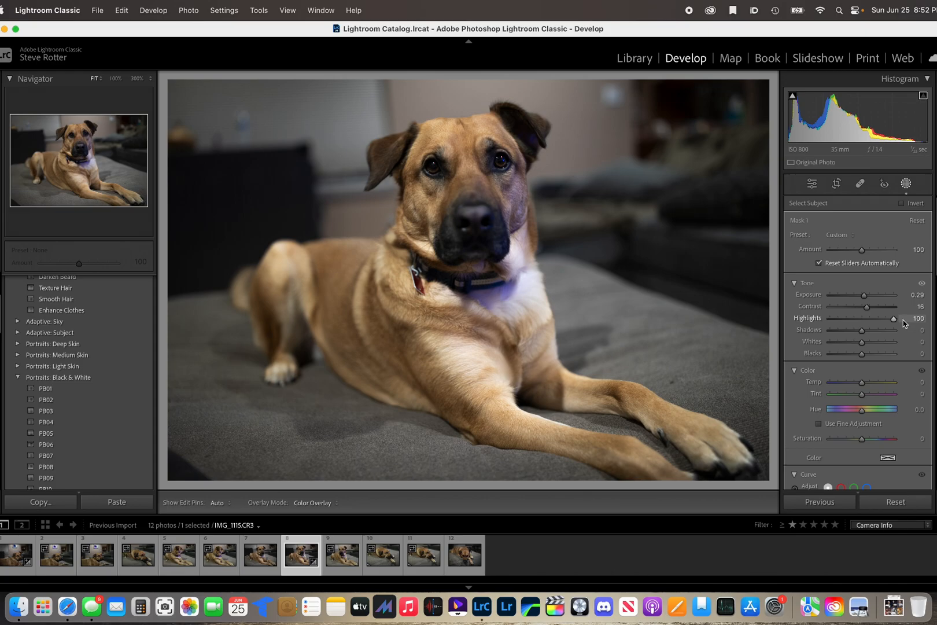
{"action": "left_click_drag", "start_coordinate": [903, 320], "coordinate": [853, 320]}
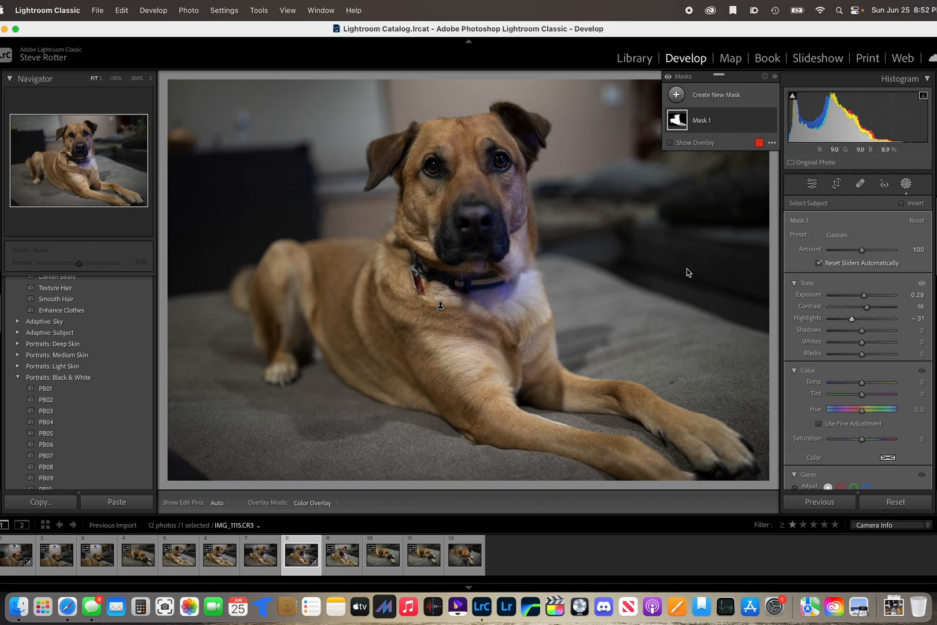
{"action": "left_click_drag", "start_coordinate": [851, 319], "coordinate": [871, 340]}
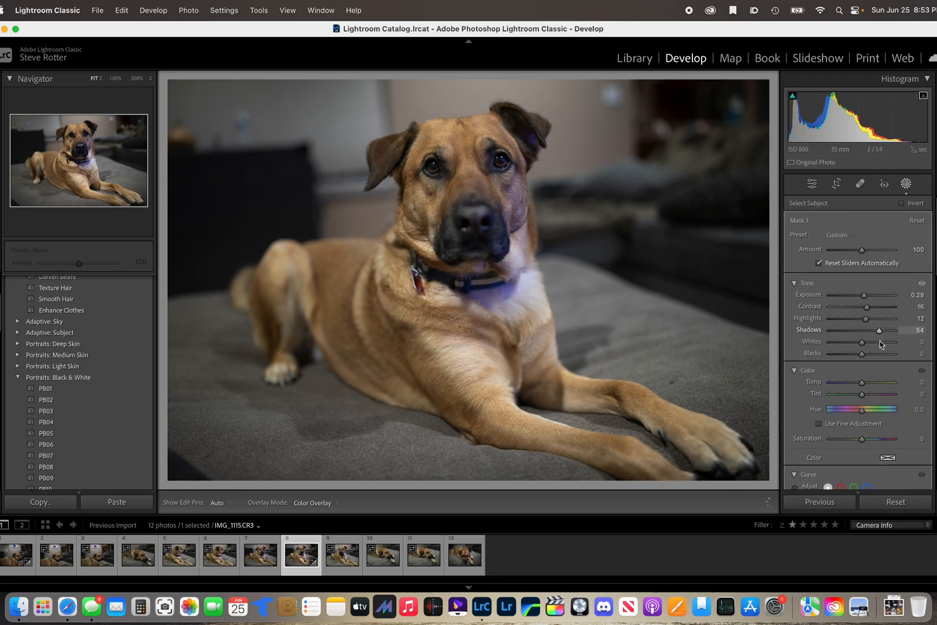
Set the dog mask's shadows to 25 and fine-tune its whites.
{"action": "left_click", "coordinate": [880, 341]}
{"action": "left_click_drag", "start_coordinate": [878, 343], "coordinate": [859, 353]}
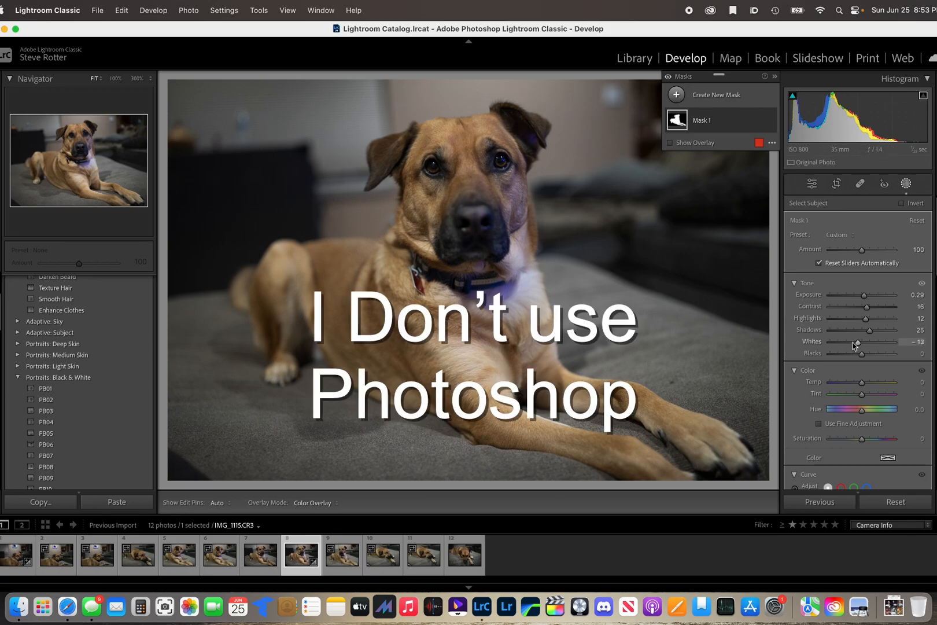
{"action": "mouse_move", "coordinate": [859, 344]}
{"action": "left_mouse_down"}
{"action": "mouse_move", "coordinate": [883, 346]}
{"action": "mouse_move", "coordinate": [861, 345]}
{"action": "left_mouse_up"}
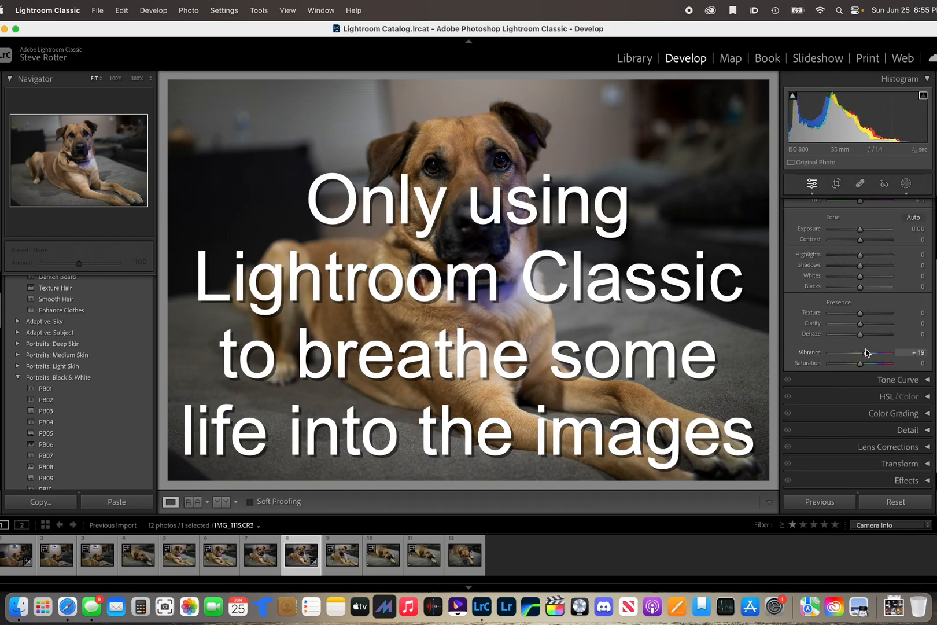
Set the whole photo's vibrance to +22, white balance temperature to 2,566 and exposure to about +0.05.
{"action": "left_click_drag", "start_coordinate": [866, 353], "coordinate": [868, 354]}
{"action": "scroll", "coordinate": [867, 353], "scroll_direction": "up", "scroll_amount": 3}
{"action": "mouse_move", "coordinate": [860, 313]}
{"action": "left_mouse_down"}
{"action": "mouse_move", "coordinate": [869, 316]}
{"action": "mouse_move", "coordinate": [861, 315]}
{"action": "left_mouse_up"}
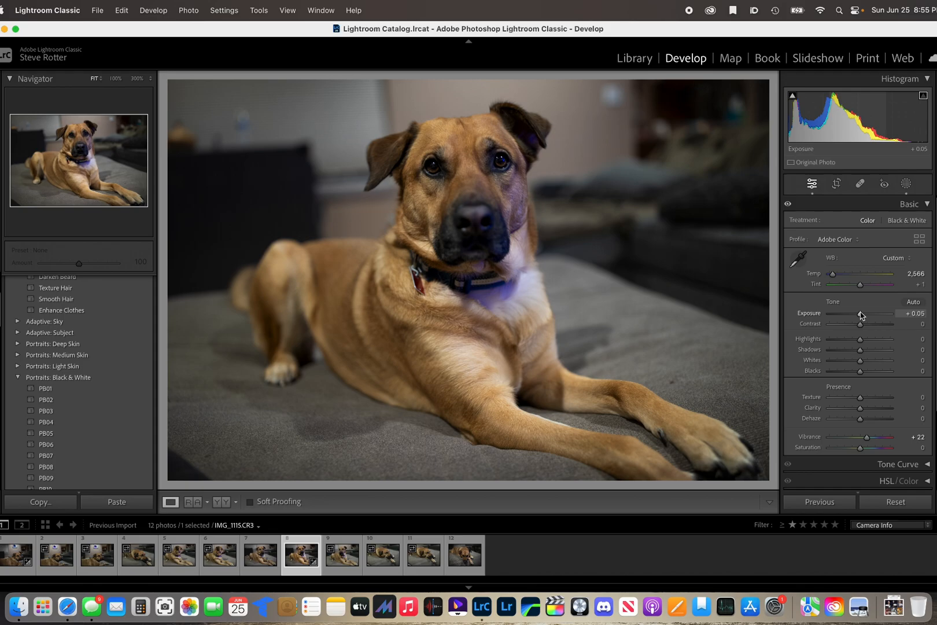
Set the whole photo's exposure to −0.05, contrast to +5, highlights to +28 and shadows to +26.
{"action": "left_click_drag", "start_coordinate": [862, 329], "coordinate": [819, 346]}
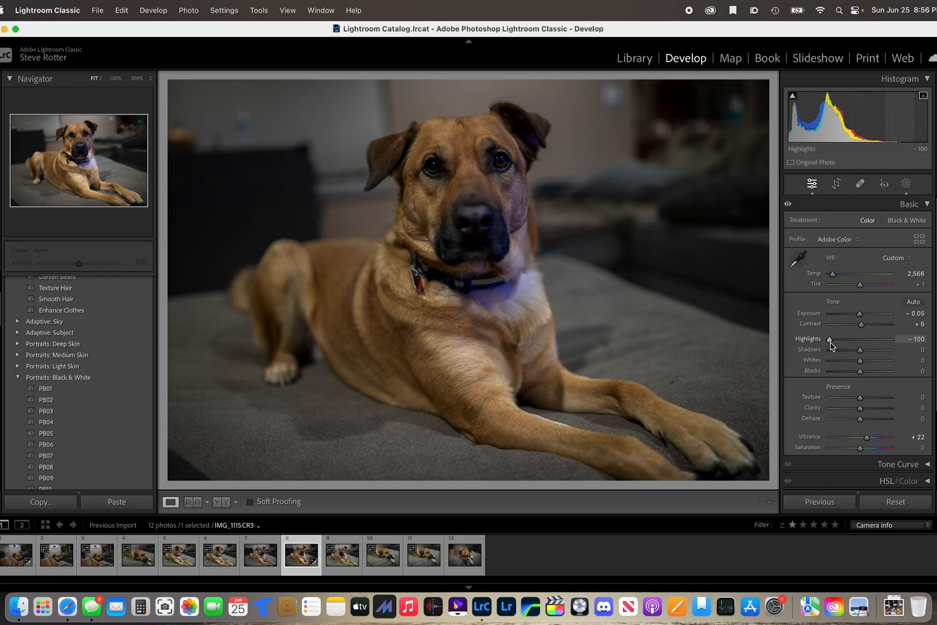
{"action": "left_click_drag", "start_coordinate": [831, 346], "coordinate": [870, 351]}
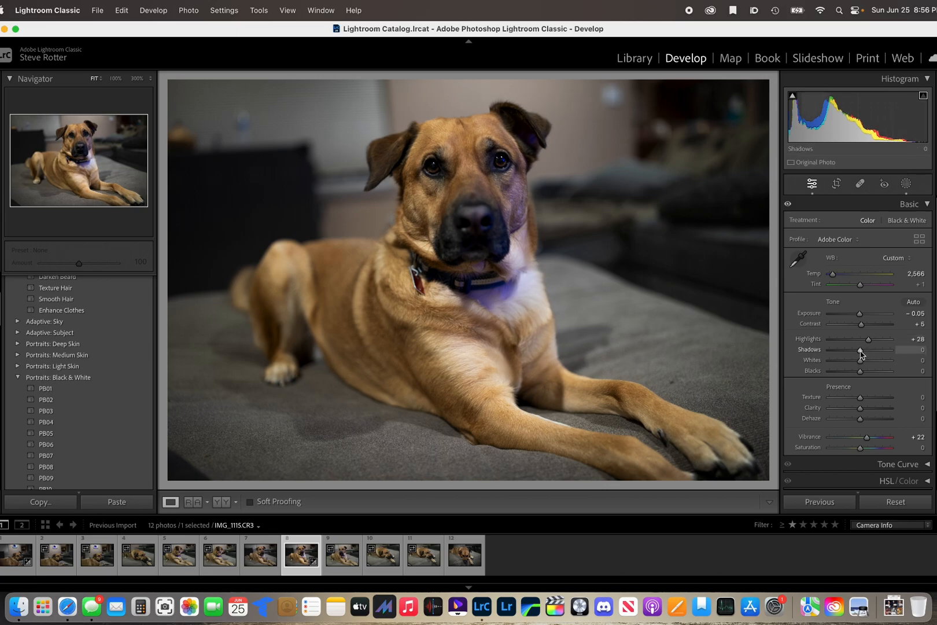
{"action": "mouse_move", "coordinate": [861, 352]}
{"action": "left_mouse_down"}
{"action": "mouse_move", "coordinate": [874, 354]}
{"action": "mouse_move", "coordinate": [842, 354]}
{"action": "mouse_move", "coordinate": [881, 359]}
{"action": "mouse_move", "coordinate": [839, 362]}
{"action": "mouse_move", "coordinate": [887, 359]}
{"action": "mouse_move", "coordinate": [854, 359]}
{"action": "mouse_move", "coordinate": [869, 359]}
{"action": "left_mouse_up"}
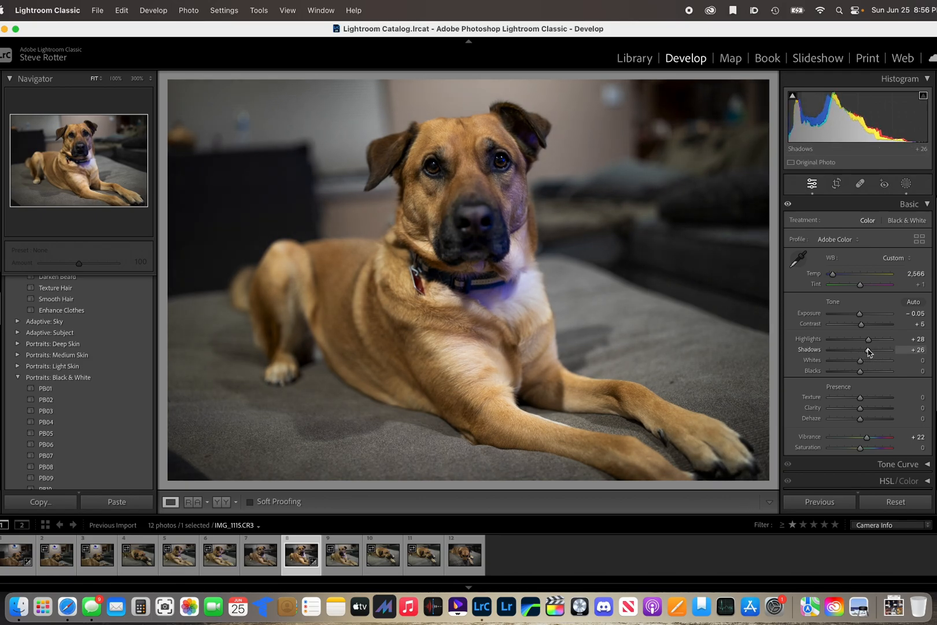
Refine the whole photo's basic settings to exposure −0.11, whites −19, blacks +38, vibrance +29 and saturation +5.
{"action": "left_click_drag", "start_coordinate": [861, 318], "coordinate": [861, 318]}
{"action": "left_click_drag", "start_coordinate": [859, 318], "coordinate": [859, 317]}
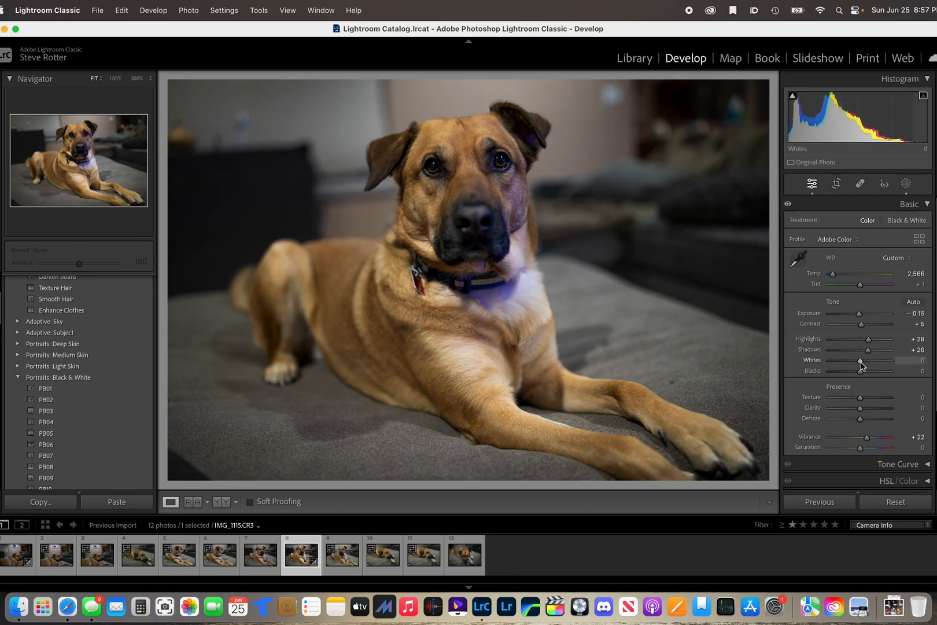
{"action": "mouse_move", "coordinate": [862, 364]}
{"action": "left_mouse_down"}
{"action": "mouse_move", "coordinate": [885, 366]}
{"action": "mouse_move", "coordinate": [843, 365]}
{"action": "mouse_move", "coordinate": [872, 378]}
{"action": "left_mouse_up"}
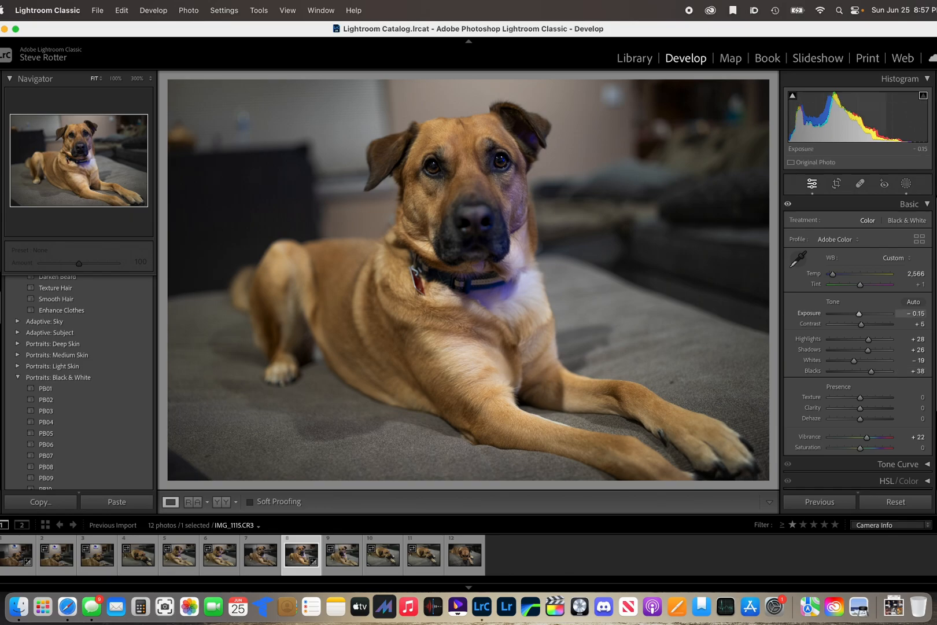
{"action": "left_click_drag", "start_coordinate": [859, 314], "coordinate": [861, 314]}
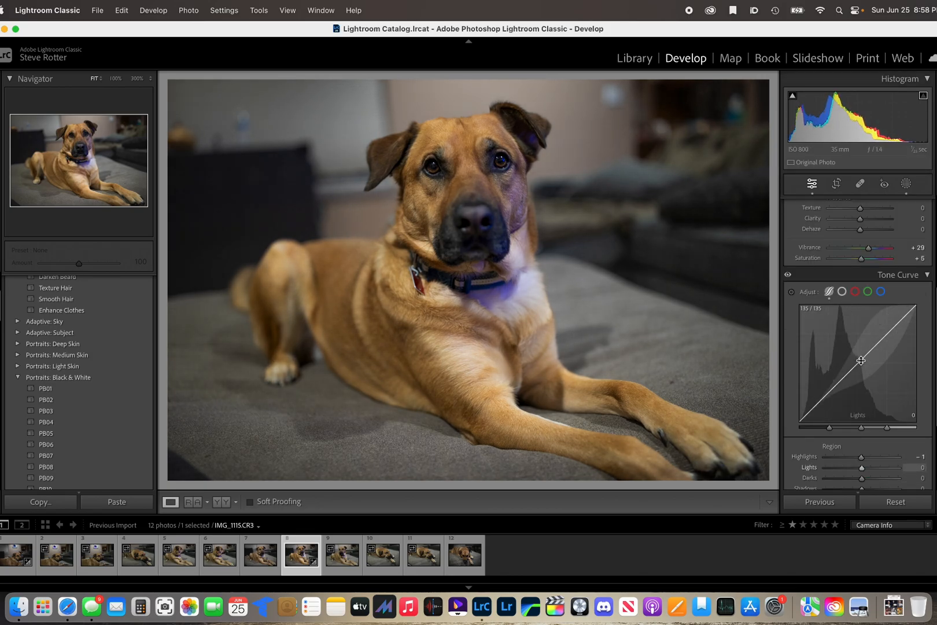
Shape the tone curve with highlights +42, lights +10, darks −2 and shadows −14, and set vibrance to +28.
{"action": "left_click_drag", "start_coordinate": [860, 360], "coordinate": [860, 362]}
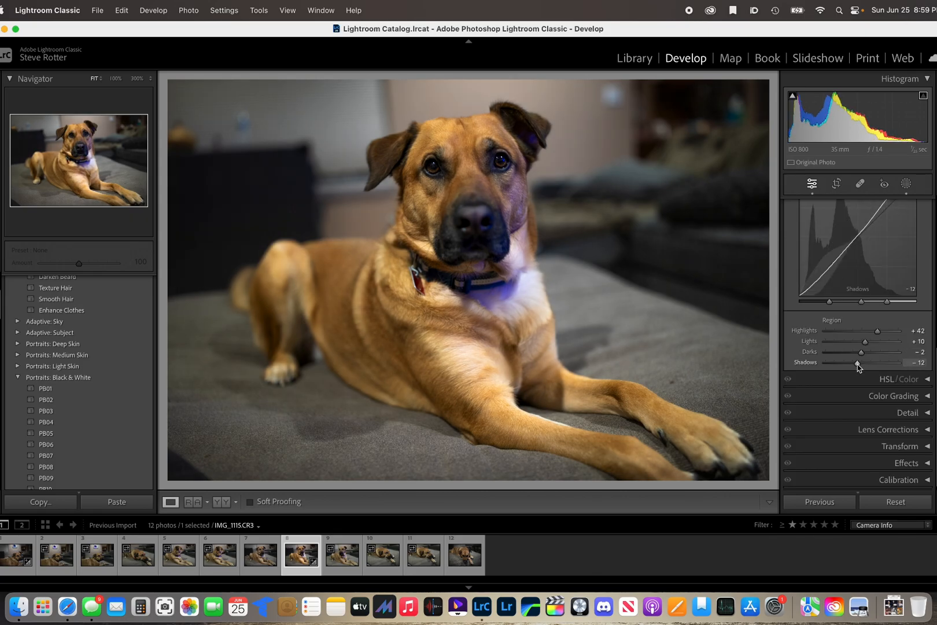
{"action": "left_click_drag", "start_coordinate": [858, 366], "coordinate": [857, 365]}
{"action": "scroll", "coordinate": [840, 366], "scroll_direction": "up", "scroll_amount": 5}
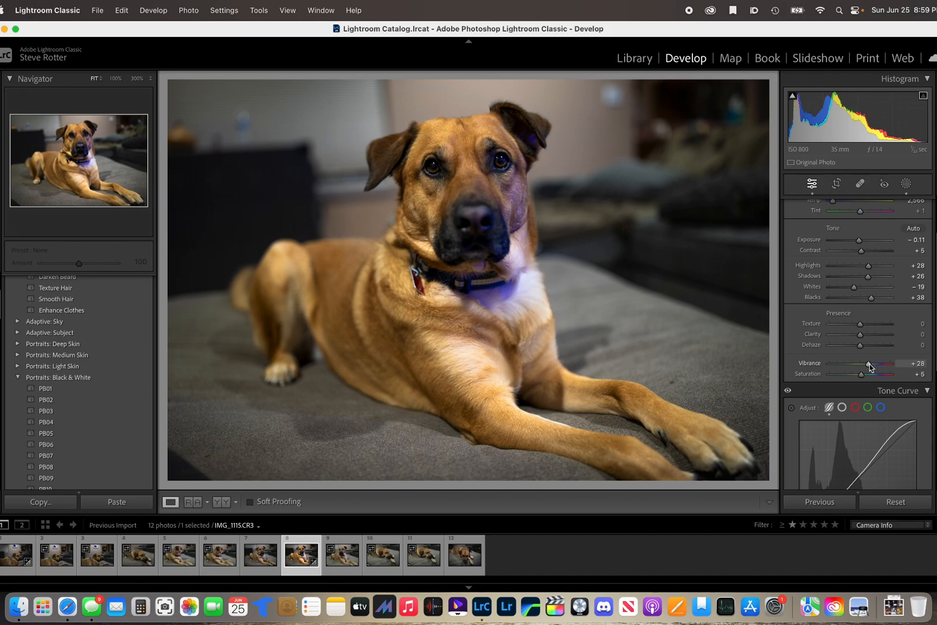
{"action": "scroll", "coordinate": [870, 364], "scroll_direction": "down", "scroll_amount": 5}
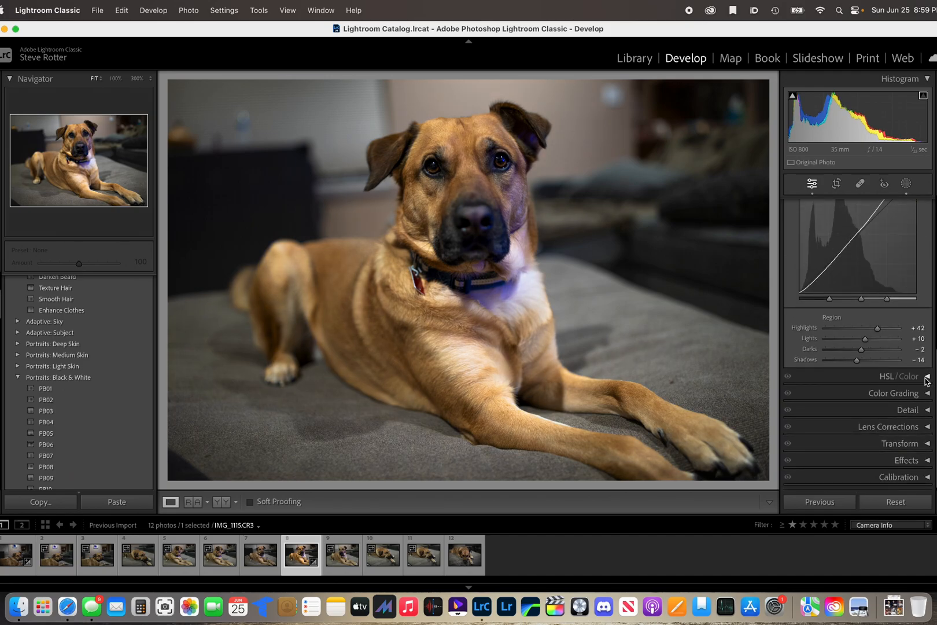
Adjust the HSL color sliders, starting with the red and orange hues and setting magenta to −18.
{"action": "left_click", "coordinate": [903, 376]}
{"action": "scroll", "coordinate": [873, 393], "scroll_direction": "down", "scroll_amount": 2}
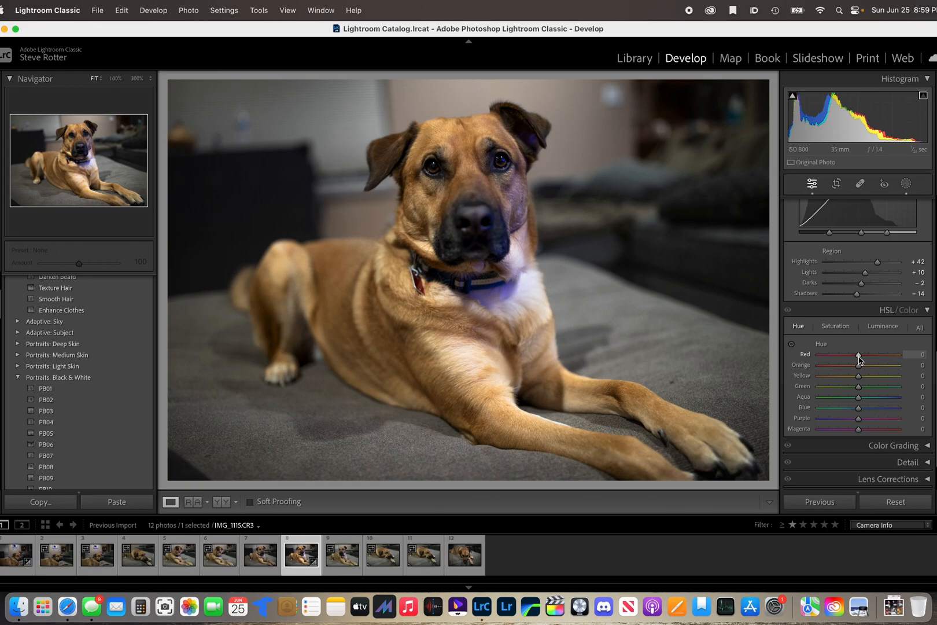
{"action": "mouse_move", "coordinate": [859, 358]}
{"action": "left_mouse_down"}
{"action": "mouse_move", "coordinate": [785, 355]}
{"action": "mouse_move", "coordinate": [856, 354]}
{"action": "mouse_move", "coordinate": [830, 368]}
{"action": "mouse_move", "coordinate": [859, 367]}
{"action": "left_mouse_up"}
{"action": "mouse_move", "coordinate": [859, 369]}
{"action": "left_mouse_down"}
{"action": "mouse_move", "coordinate": [876, 369]}
{"action": "mouse_move", "coordinate": [851, 368]}
{"action": "mouse_move", "coordinate": [911, 374]}
{"action": "mouse_move", "coordinate": [828, 376]}
{"action": "mouse_move", "coordinate": [859, 379]}
{"action": "mouse_move", "coordinate": [852, 381]}
{"action": "left_mouse_up"}
Color grade the photo with midtone luminance about +21, a slight shadows adjustment and balance +9.
{"action": "scroll", "coordinate": [899, 419], "scroll_direction": "down", "scroll_amount": 5}
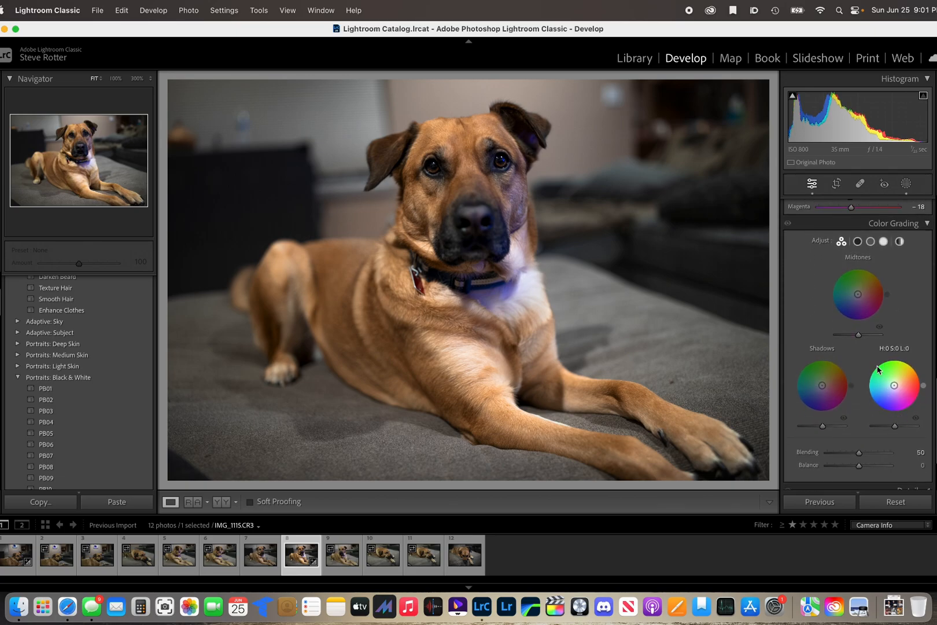
{"action": "mouse_move", "coordinate": [860, 335]}
{"action": "left_mouse_down"}
{"action": "mouse_move", "coordinate": [843, 336]}
{"action": "mouse_move", "coordinate": [872, 336]}
{"action": "mouse_move", "coordinate": [841, 335]}
{"action": "mouse_move", "coordinate": [861, 335]}
{"action": "left_mouse_up"}
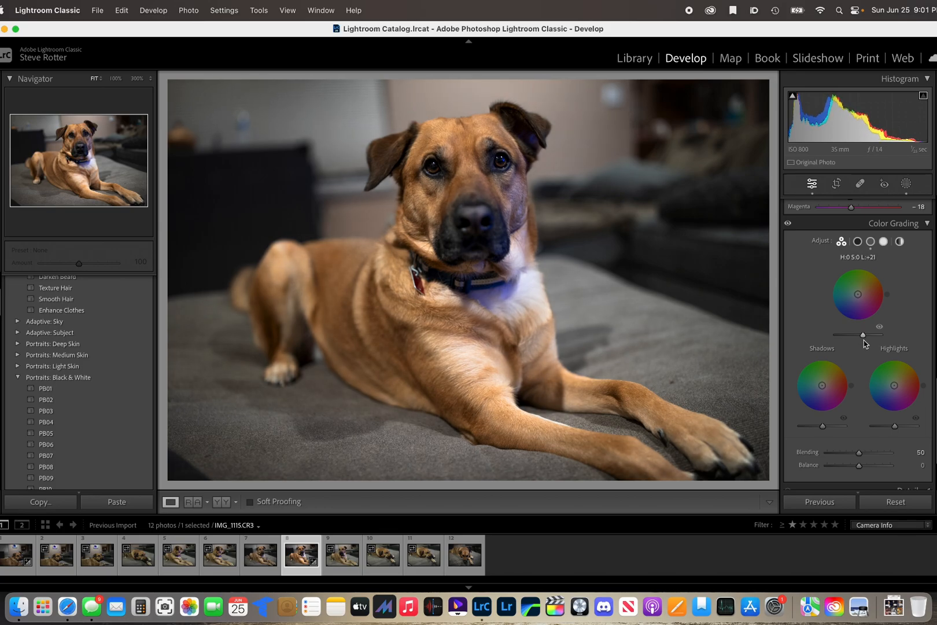
{"action": "scroll", "coordinate": [850, 359], "scroll_direction": "down", "scroll_amount": 2}
{"action": "mouse_move", "coordinate": [823, 385]}
{"action": "left_mouse_down"}
{"action": "mouse_move", "coordinate": [840, 385]}
{"action": "mouse_move", "coordinate": [822, 389]}
{"action": "left_mouse_up"}
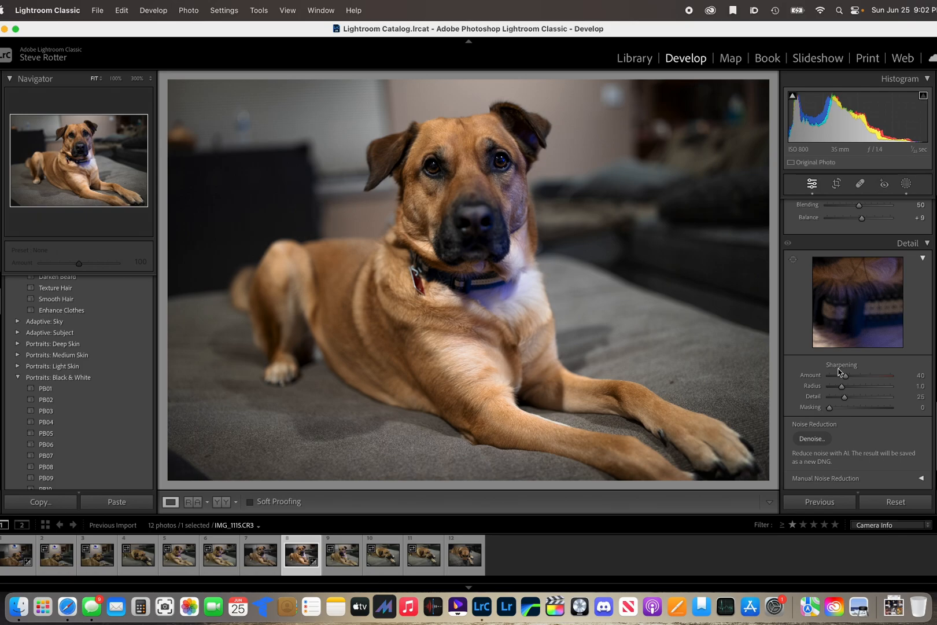
Sharpen the photo with amount 63, radius 1.3 and detail 35.
{"action": "left_click_drag", "start_coordinate": [846, 377], "coordinate": [911, 379]}
{"action": "left_click_drag", "start_coordinate": [891, 380], "coordinate": [849, 388]}
{"action": "scroll", "coordinate": [822, 412], "scroll_direction": "down", "scroll_amount": 2}
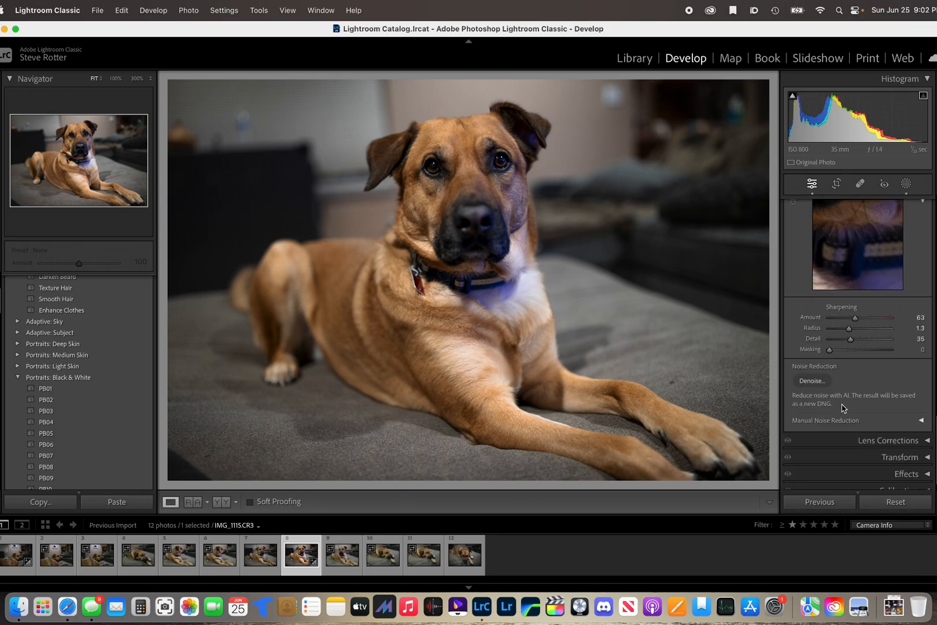
Apply AI Denoise at a raised amount to create an enhanced DNG stacked with the original photo.
{"action": "left_click", "coordinate": [812, 380]}
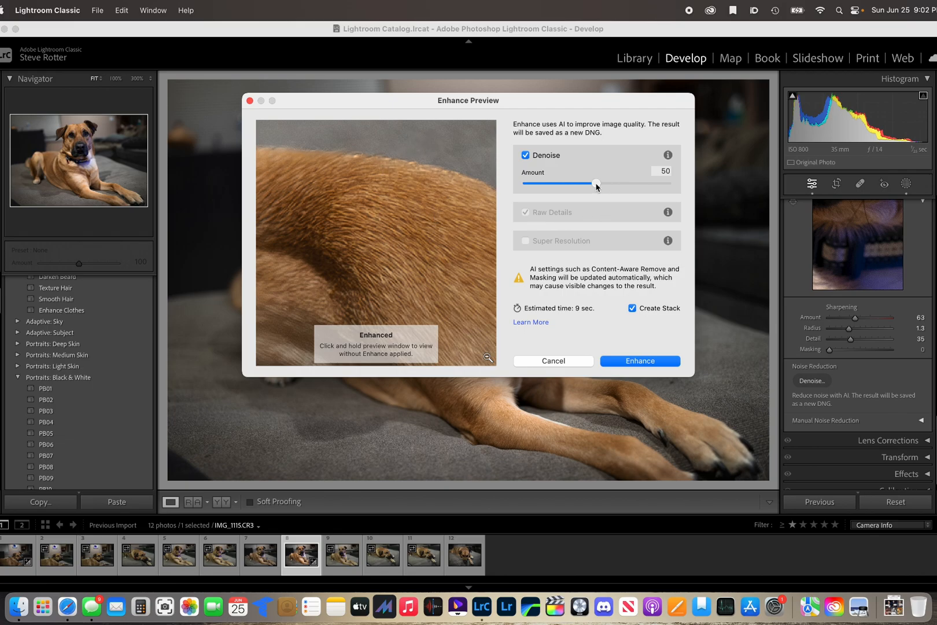
{"action": "left_click_drag", "start_coordinate": [597, 186], "coordinate": [632, 189]}
{"action": "key", "text": "Return"}
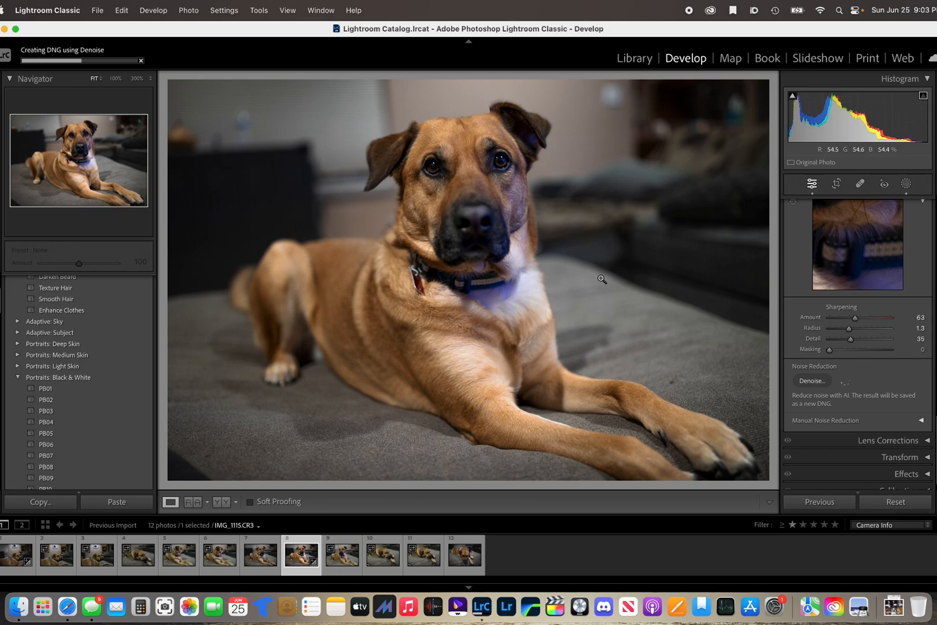
Darken the edges of the enhanced photo with a post-crop vignette amount of −12, keeping the Highlight Priority style.
{"action": "left_click", "coordinate": [928, 428]}
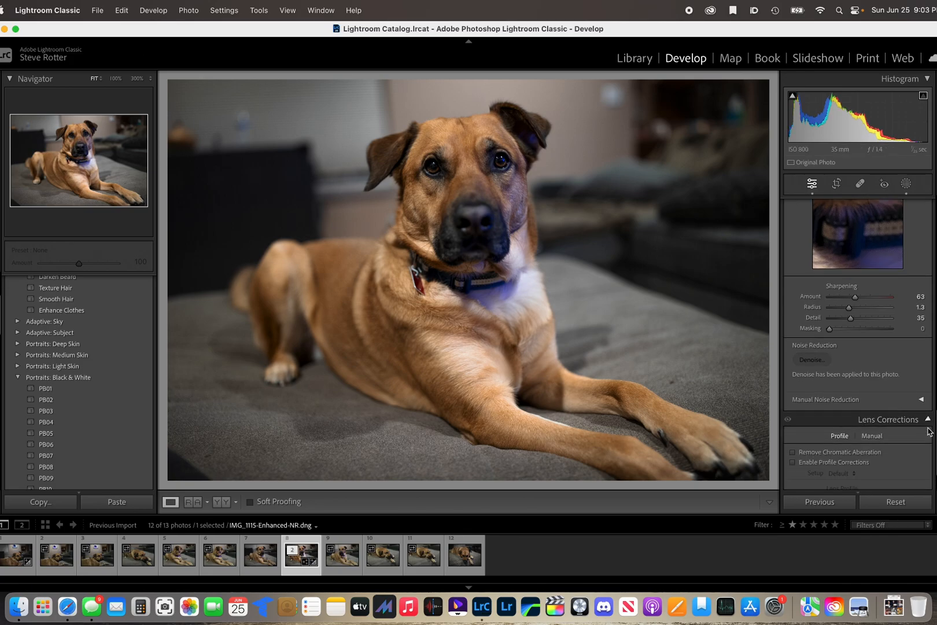
{"action": "scroll", "coordinate": [894, 416], "scroll_direction": "down", "scroll_amount": 2}
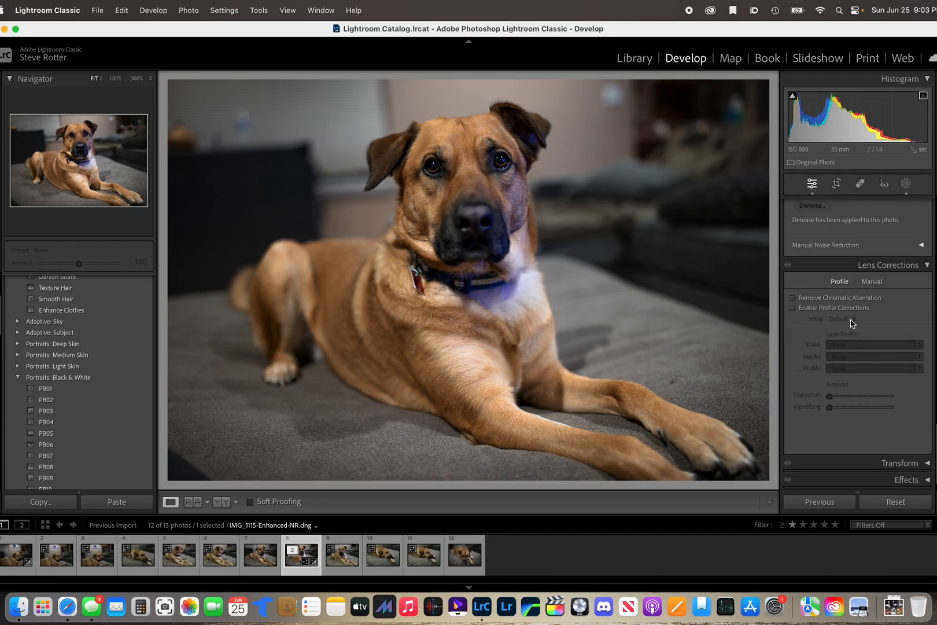
{"action": "left_click", "coordinate": [928, 266]}
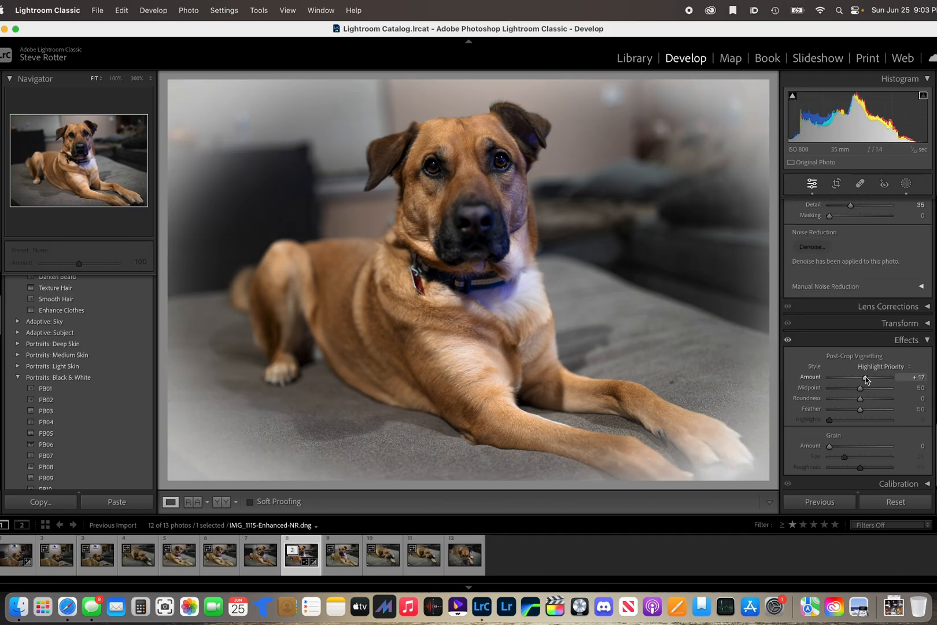
{"action": "mouse_move", "coordinate": [865, 378]}
{"action": "left_mouse_down"}
{"action": "mouse_move", "coordinate": [824, 377]}
{"action": "mouse_move", "coordinate": [858, 382]}
{"action": "left_mouse_up"}
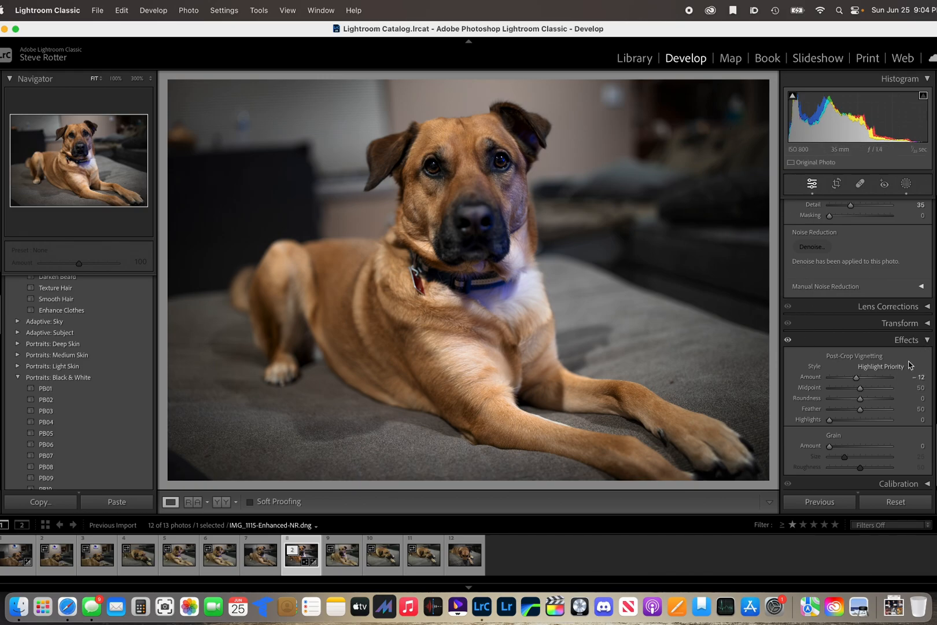
Calibrate the colors with shadows tint −4, red hue −19 and saturation +7, green hue −3 and saturation +4, blue hue −11 and saturation +1.
{"action": "left_click", "coordinate": [906, 341]}
{"action": "left_click", "coordinate": [896, 359]}
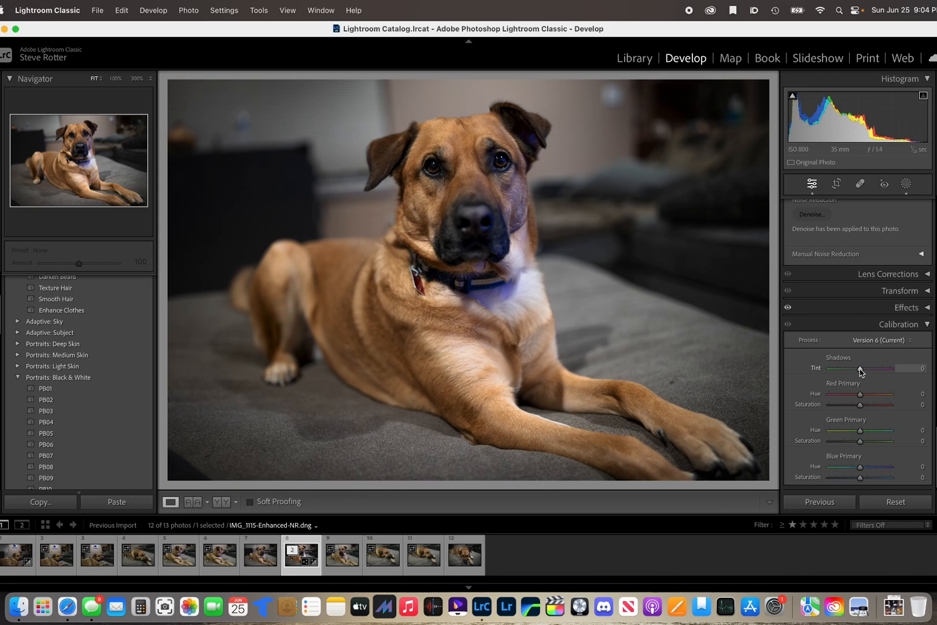
{"action": "mouse_move", "coordinate": [861, 373]}
{"action": "left_mouse_down"}
{"action": "mouse_move", "coordinate": [838, 371]}
{"action": "mouse_move", "coordinate": [884, 371]}
{"action": "mouse_move", "coordinate": [864, 375]}
{"action": "left_mouse_up"}
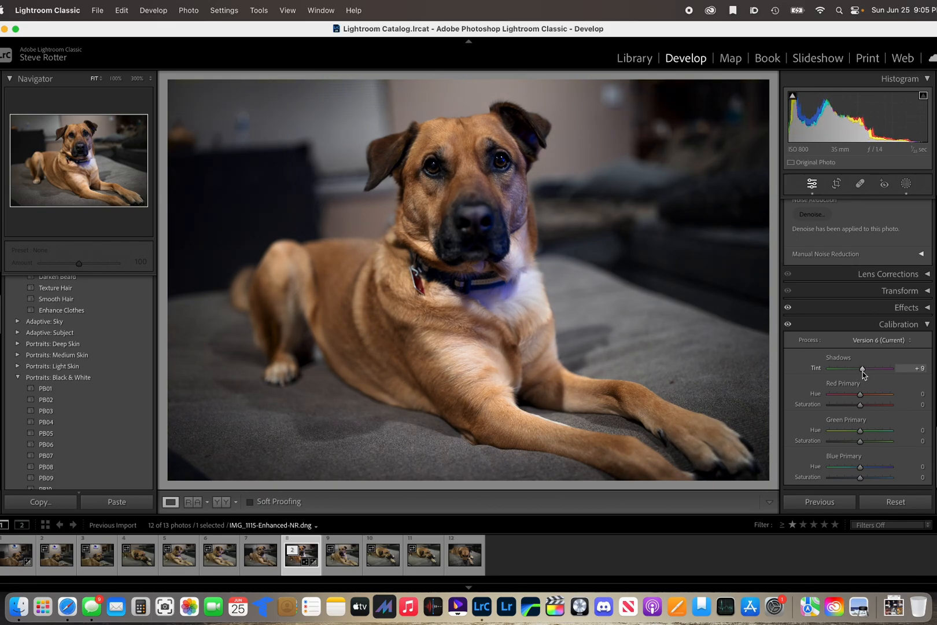
{"action": "left_click_drag", "start_coordinate": [860, 372], "coordinate": [863, 410]}
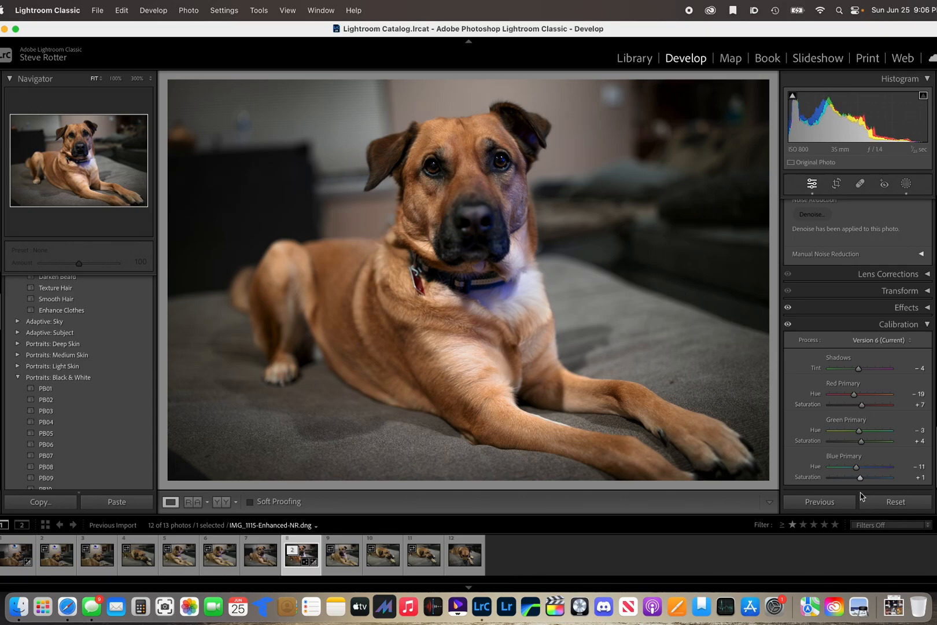
Fine-tune the red and orange hues of the photo in the HSL color adjustments.
{"action": "scroll", "coordinate": [819, 383], "scroll_direction": "up", "scroll_amount": 10}
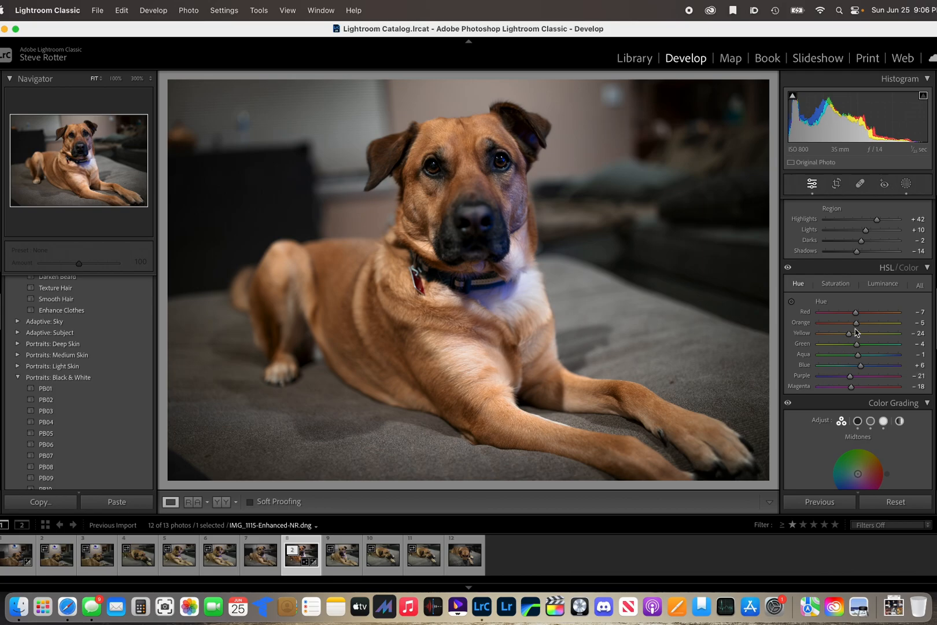
{"action": "mouse_move", "coordinate": [856, 316]}
{"action": "left_mouse_down"}
{"action": "mouse_move", "coordinate": [883, 325]}
{"action": "mouse_move", "coordinate": [854, 332]}
{"action": "left_mouse_up"}
{"action": "left_click_drag", "start_coordinate": [854, 328], "coordinate": [858, 325]}
Set the HSL luminance to red +13, orange +10, yellow +21, green +6, aqua +19, blue −69, purple −89 and magenta −59.
{"action": "left_click", "coordinate": [877, 284]}
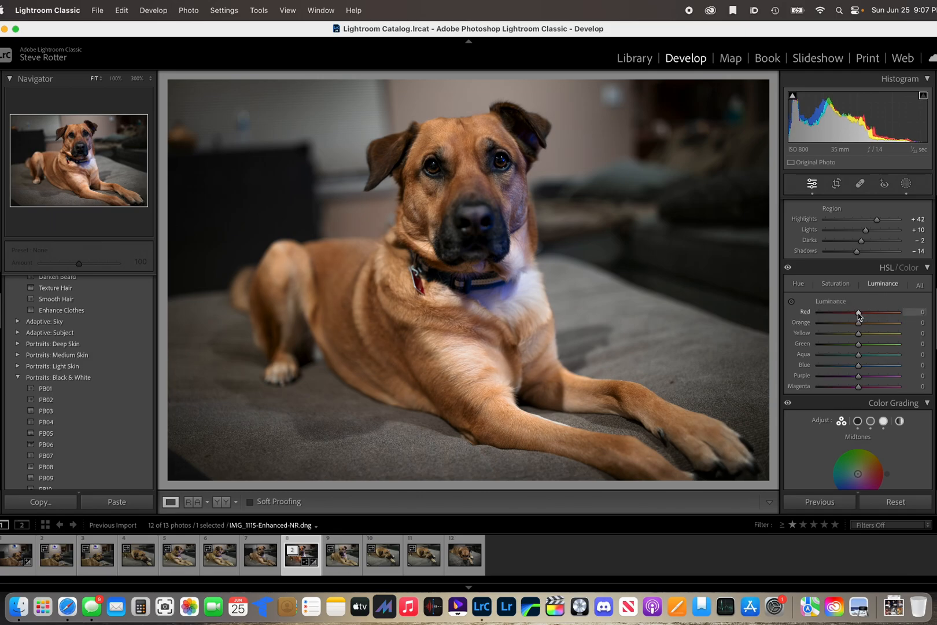
{"action": "left_click_drag", "start_coordinate": [859, 313], "coordinate": [859, 346]}
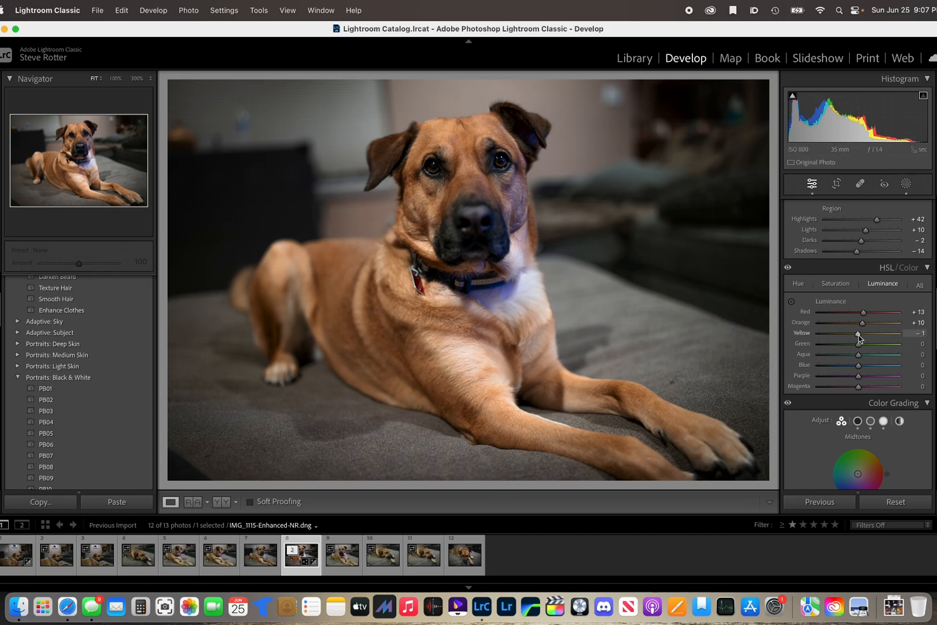
{"action": "left_click_drag", "start_coordinate": [860, 339], "coordinate": [868, 339]}
{"action": "left_click_drag", "start_coordinate": [859, 365], "coordinate": [837, 368]}
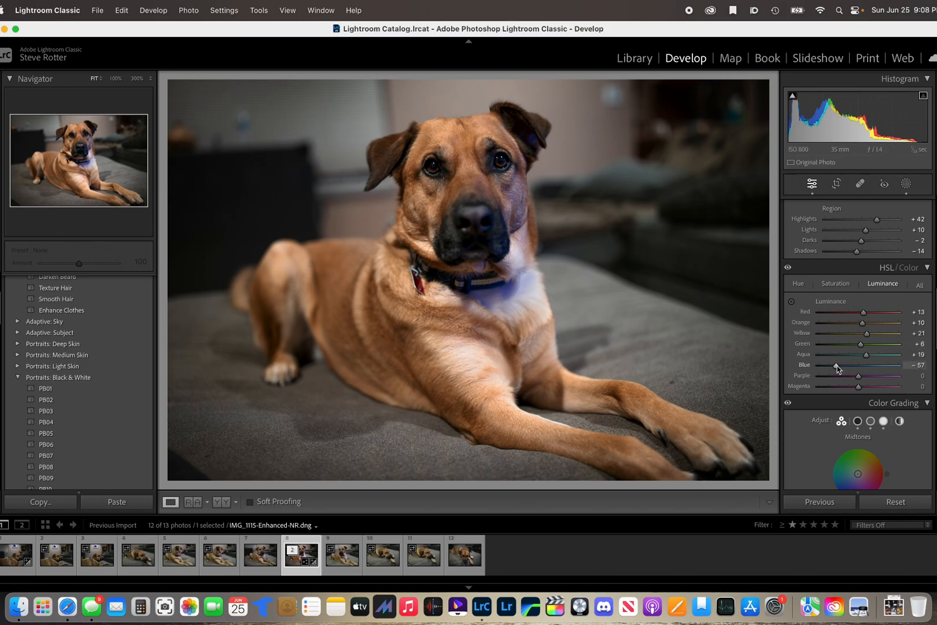
{"action": "left_click_drag", "start_coordinate": [837, 366], "coordinate": [818, 362]}
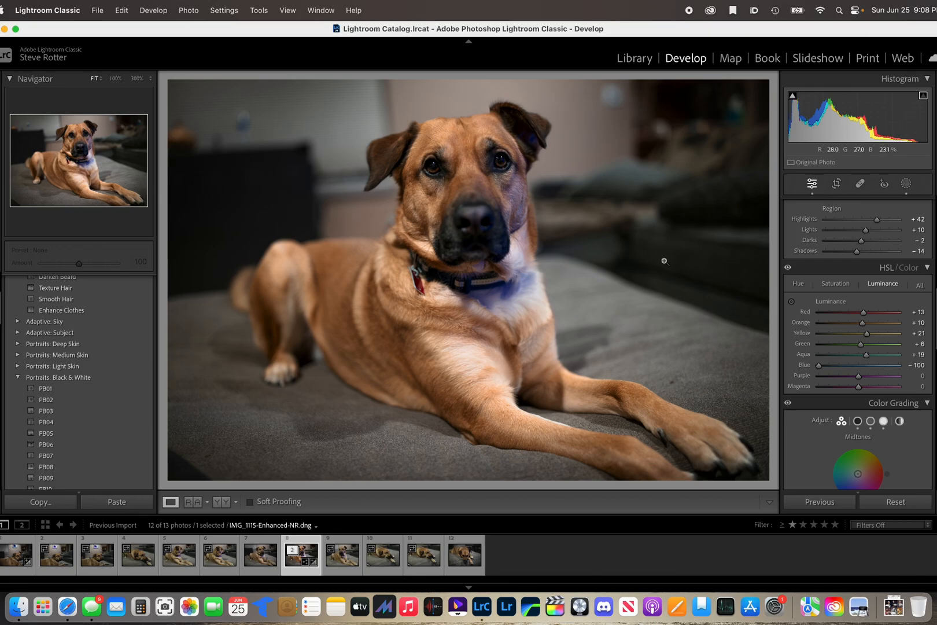
{"action": "left_click_drag", "start_coordinate": [819, 366], "coordinate": [873, 367]}
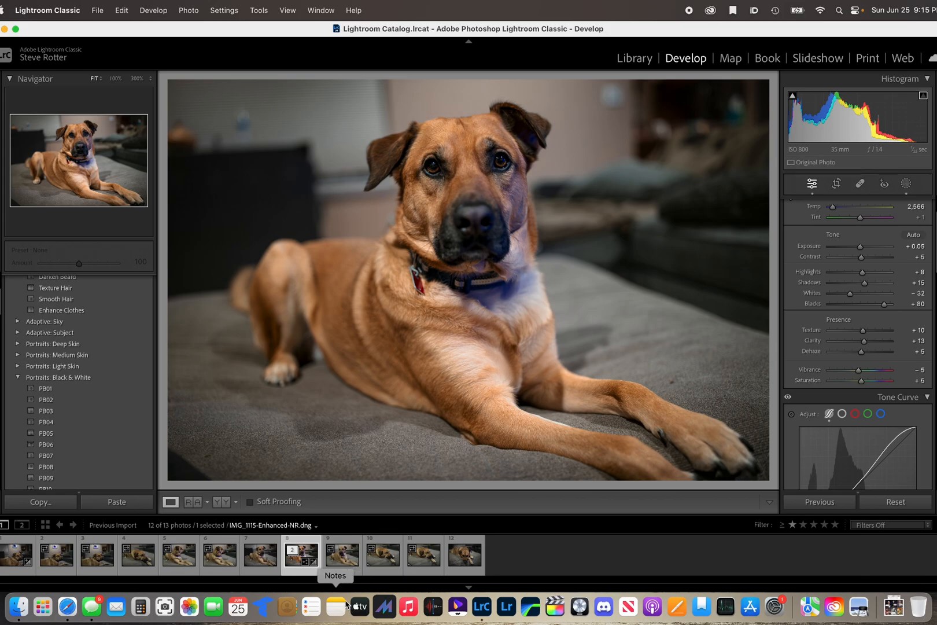
Compare the enhanced portrait with the unedited shots beside it and review its basic, tone curve, HSL and color grading settings.
{"action": "left_click", "coordinate": [345, 558]}
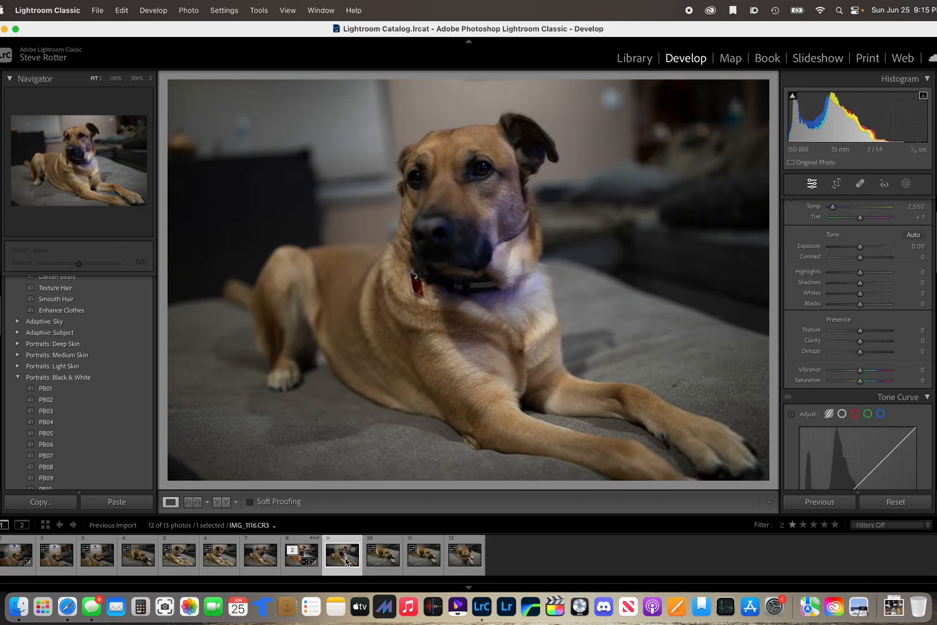
{"action": "left_click", "coordinate": [264, 561]}
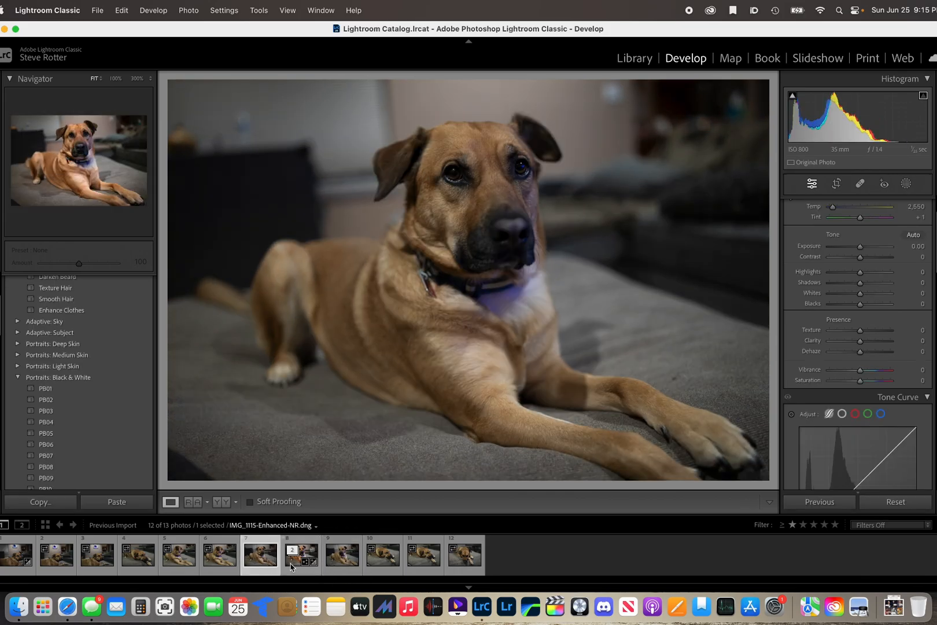
{"action": "left_click", "coordinate": [291, 565]}
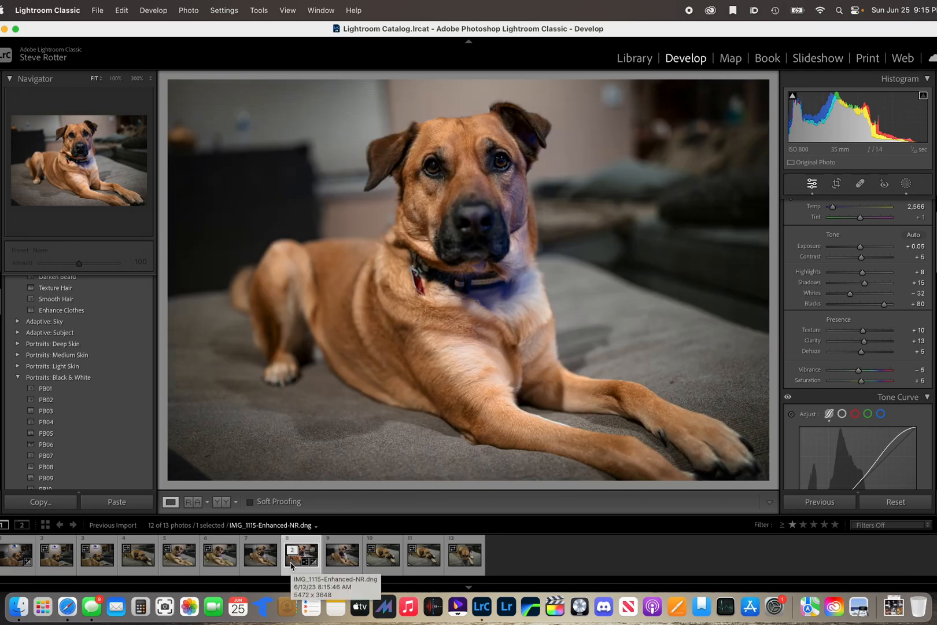
{"action": "left_click", "coordinate": [258, 565]}
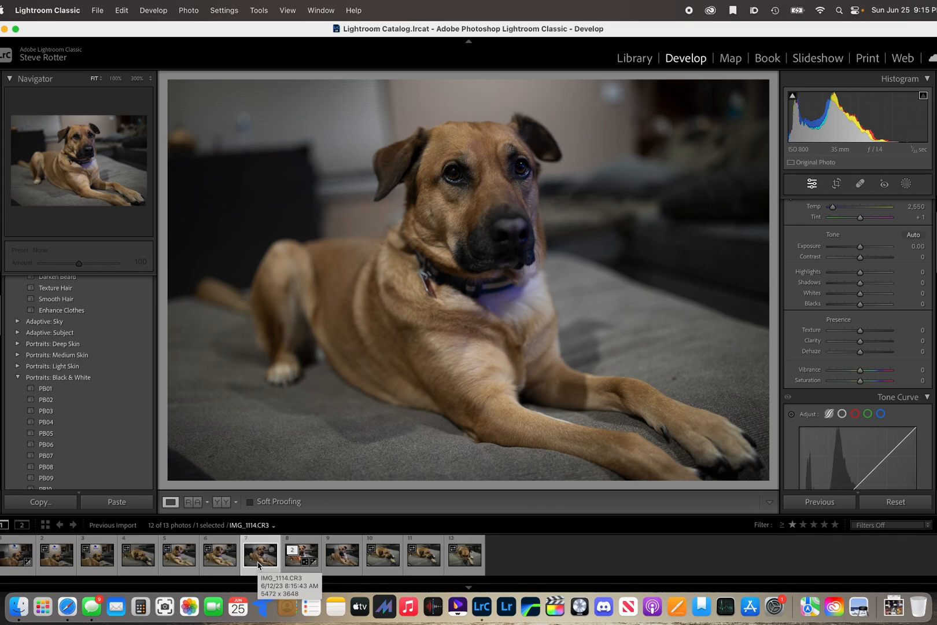
{"action": "left_click", "coordinate": [297, 564]}
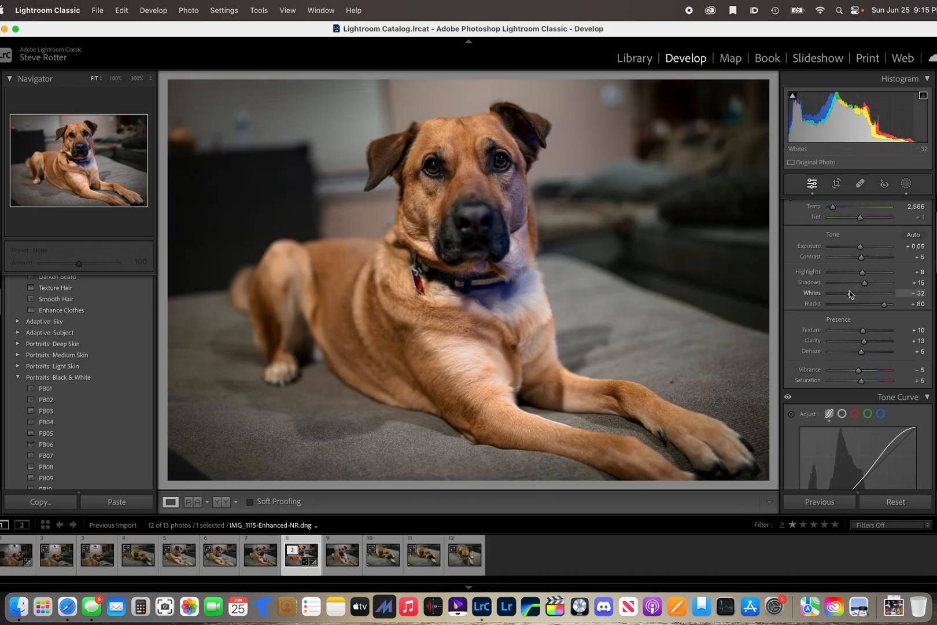
{"action": "scroll", "coordinate": [850, 293], "scroll_direction": "down", "scroll_amount": 1}
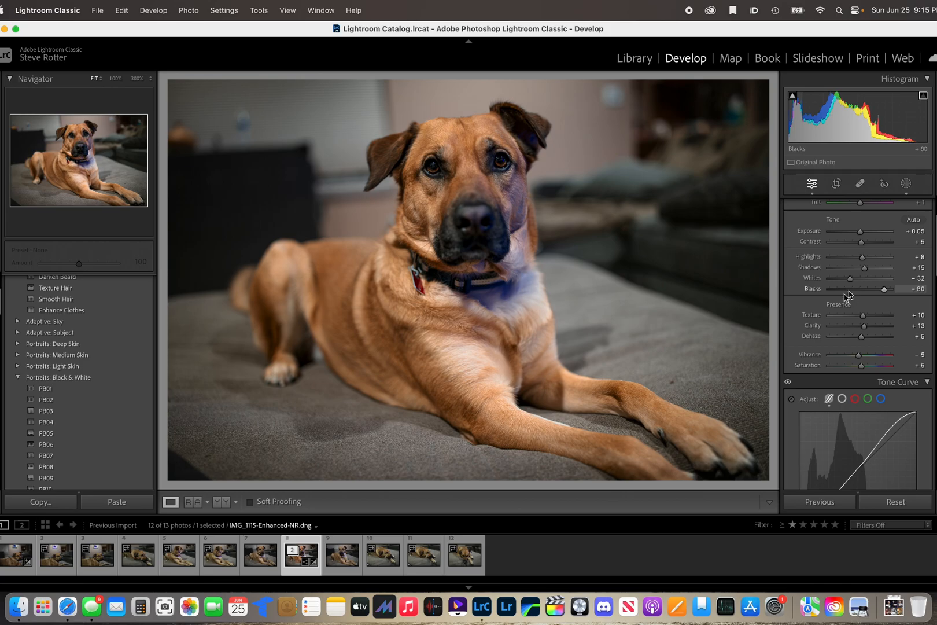
{"action": "scroll", "coordinate": [803, 315], "scroll_direction": "up", "scroll_amount": 5}
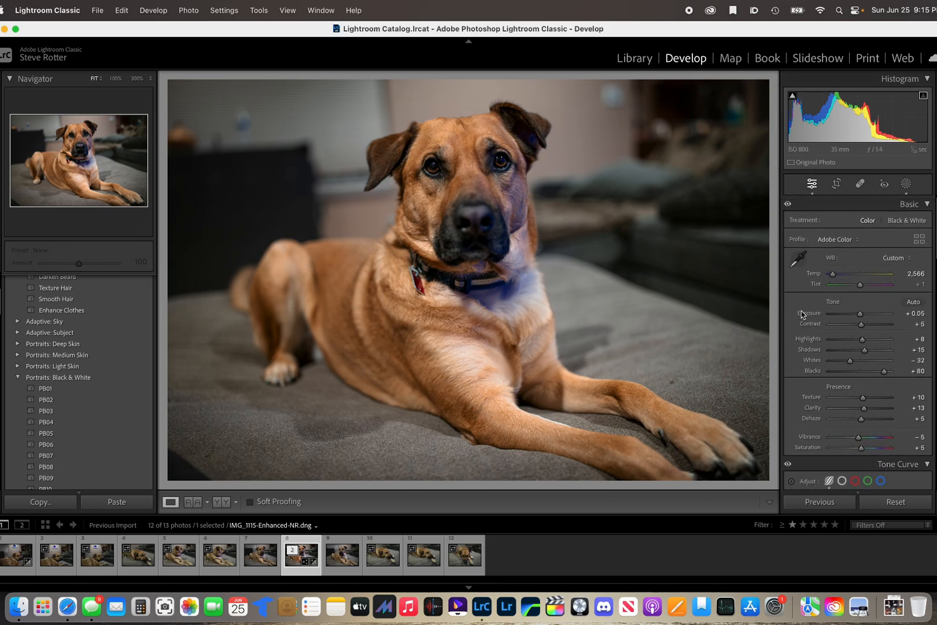
{"action": "scroll", "coordinate": [803, 314], "scroll_direction": "down", "scroll_amount": 12}
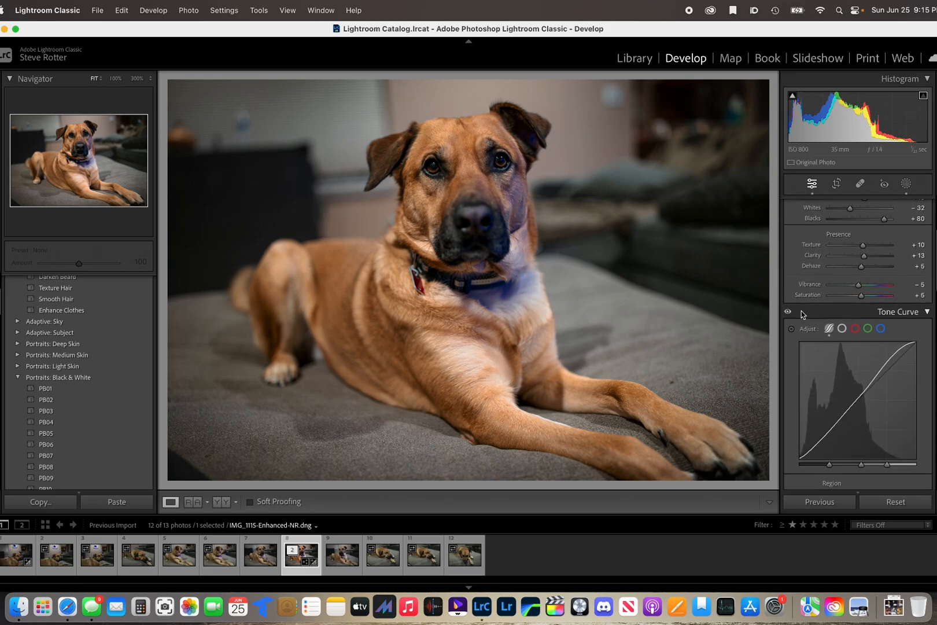
{"action": "scroll", "coordinate": [802, 311], "scroll_direction": "down", "scroll_amount": 12}
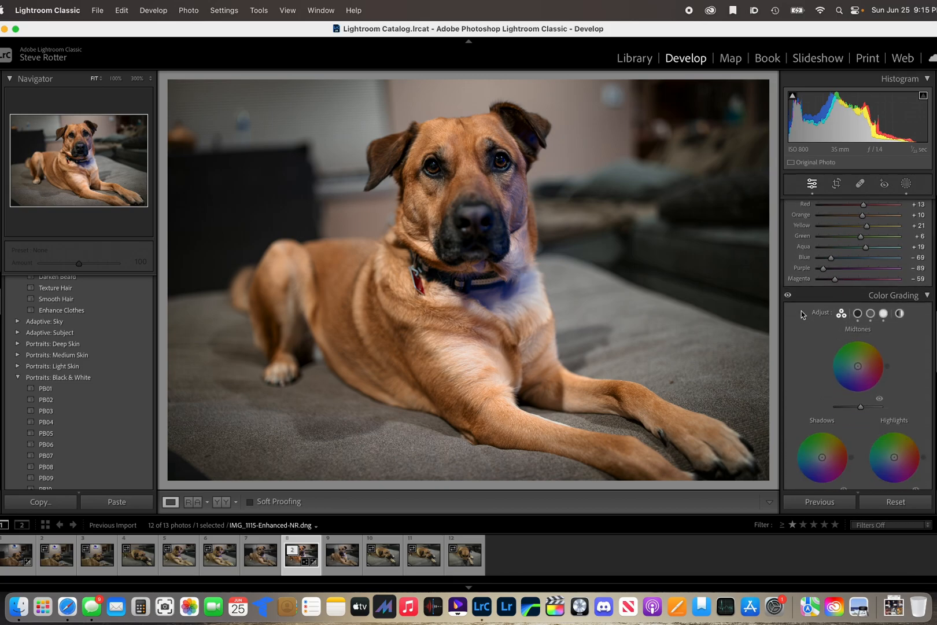
Set the enhanced photo's saturation to +10 and its vibrance to −12.
{"action": "scroll", "coordinate": [801, 310], "scroll_direction": "up", "scroll_amount": 20}
{"action": "mouse_move", "coordinate": [854, 294]}
{"action": "left_mouse_down"}
{"action": "mouse_move", "coordinate": [909, 290]}
{"action": "mouse_move", "coordinate": [848, 283]}
{"action": "mouse_move", "coordinate": [861, 293]}
{"action": "mouse_move", "coordinate": [854, 287]}
{"action": "mouse_move", "coordinate": [851, 299]}
{"action": "mouse_move", "coordinate": [858, 295]}
{"action": "left_mouse_up"}
{"action": "left_click", "coordinate": [861, 301]}
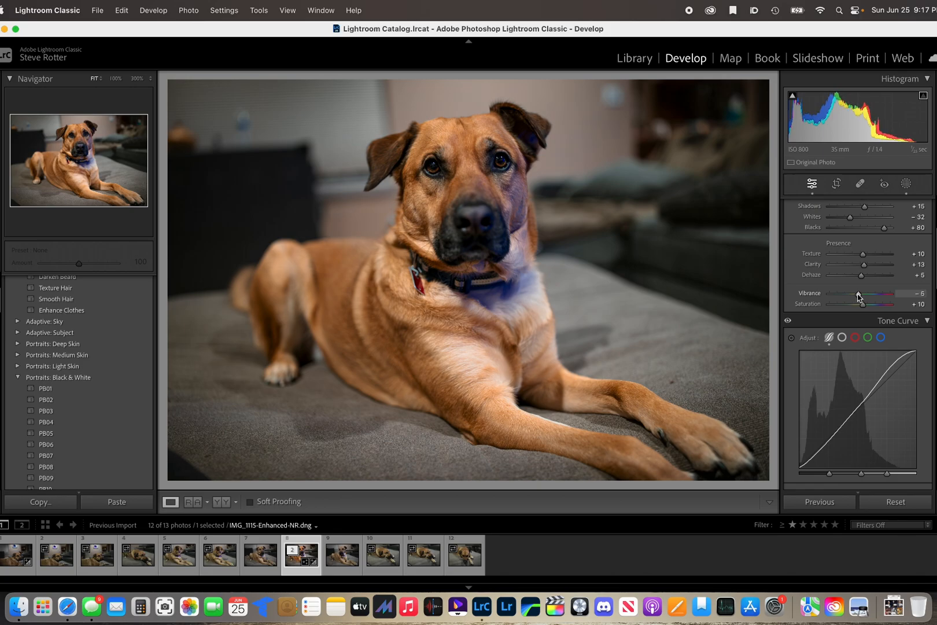
{"action": "left_click_drag", "start_coordinate": [859, 296], "coordinate": [856, 297]}
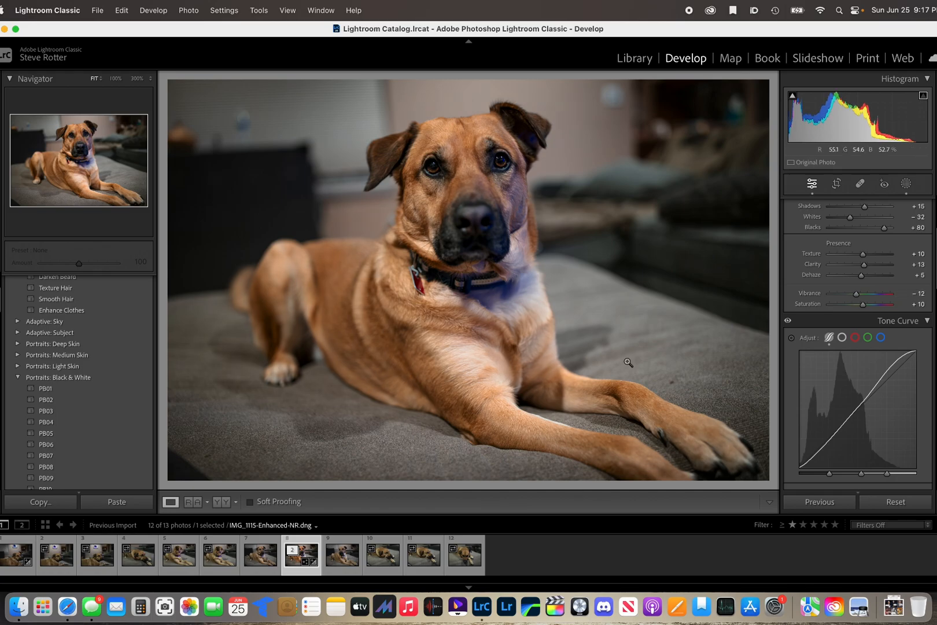
Check the adjusted color of the enhanced portrait against the neighboring unedited shots.
{"action": "left_click", "coordinate": [333, 567]}
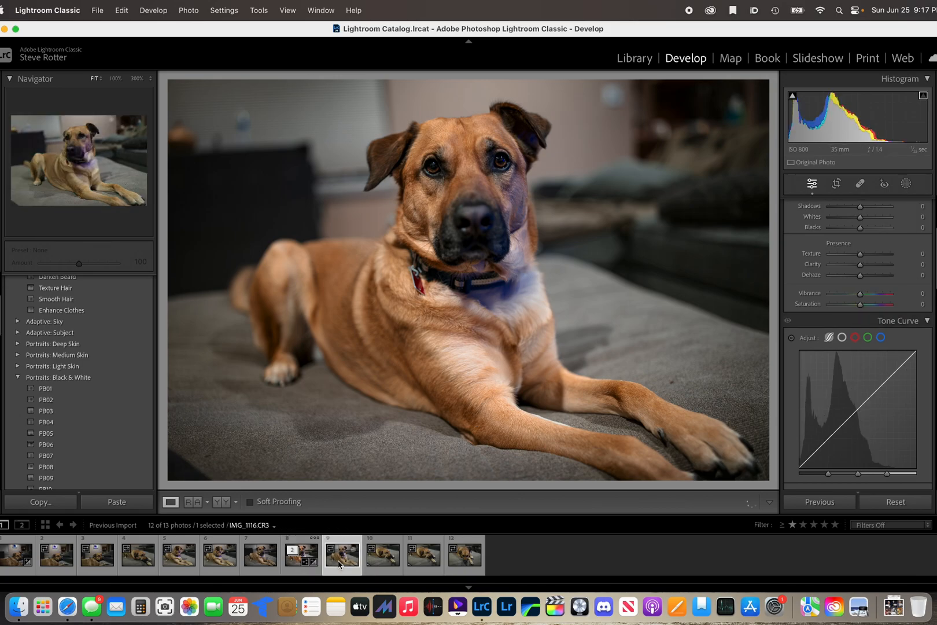
{"action": "left_click", "coordinate": [294, 567]}
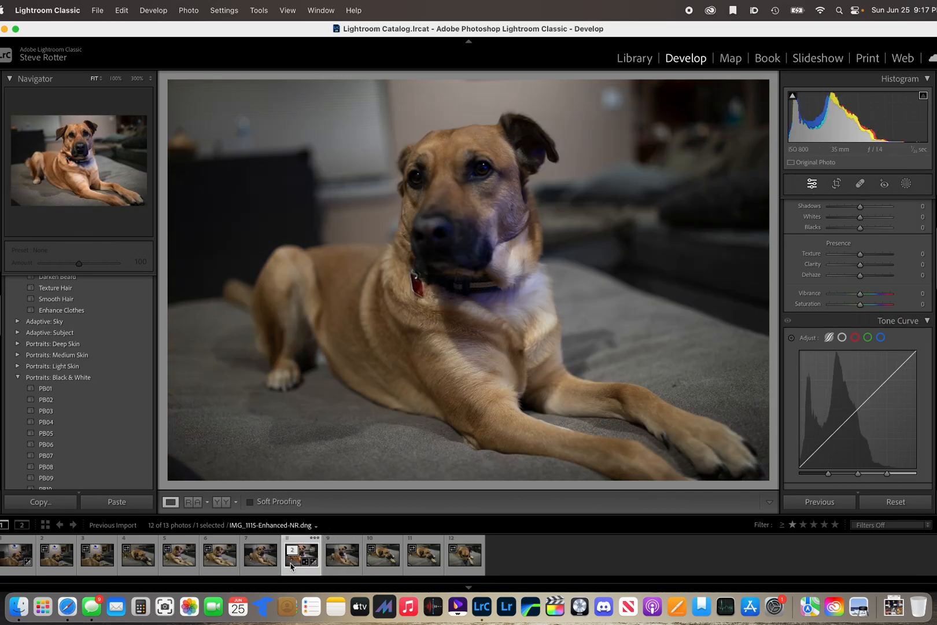
{"action": "left_click", "coordinate": [255, 566]}
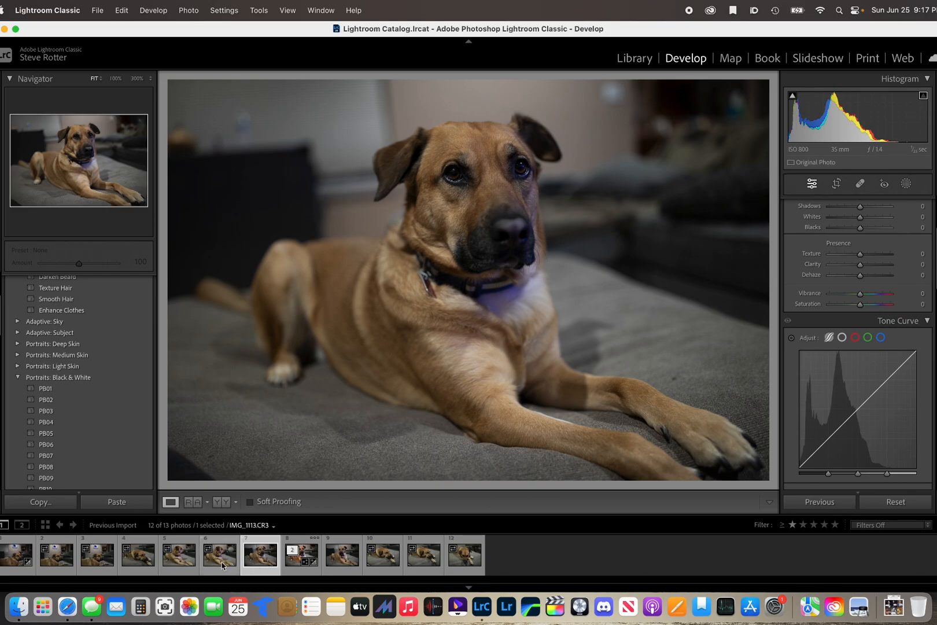
{"action": "left_click", "coordinate": [295, 565]}
Set the enhanced photo's exposure to −0.10 and its highlights to +20.
{"action": "scroll", "coordinate": [827, 257], "scroll_direction": "up", "scroll_amount": 5}
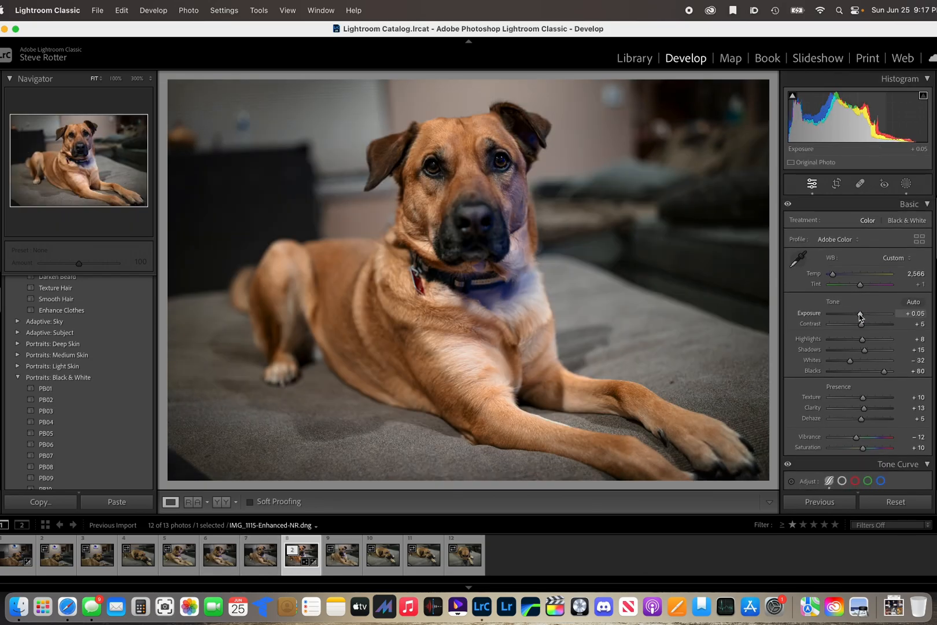
{"action": "left_click_drag", "start_coordinate": [860, 317], "coordinate": [859, 316]}
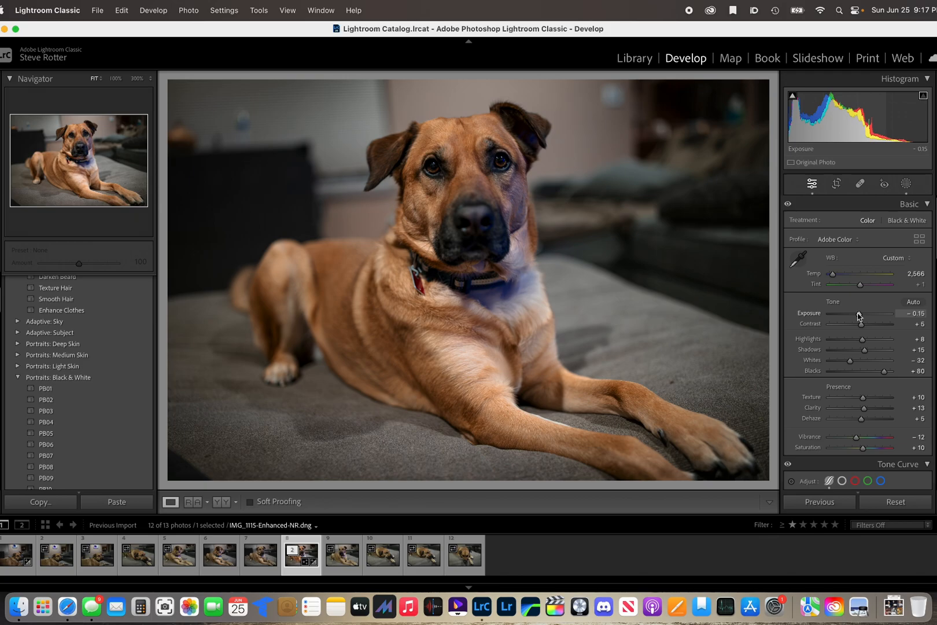
{"action": "left_click_drag", "start_coordinate": [859, 315], "coordinate": [860, 315]}
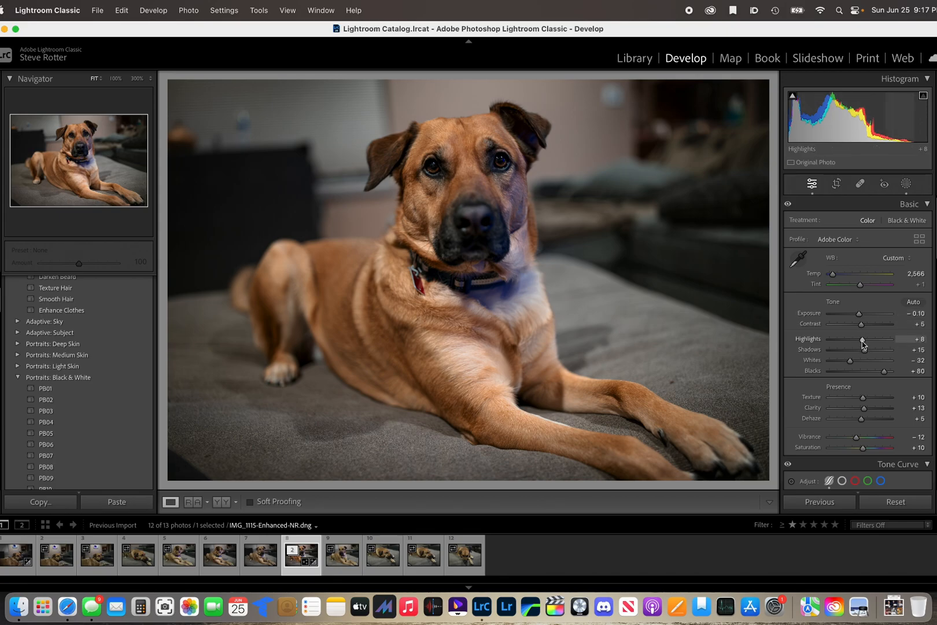
{"action": "left_click_drag", "start_coordinate": [862, 343], "coordinate": [866, 341]}
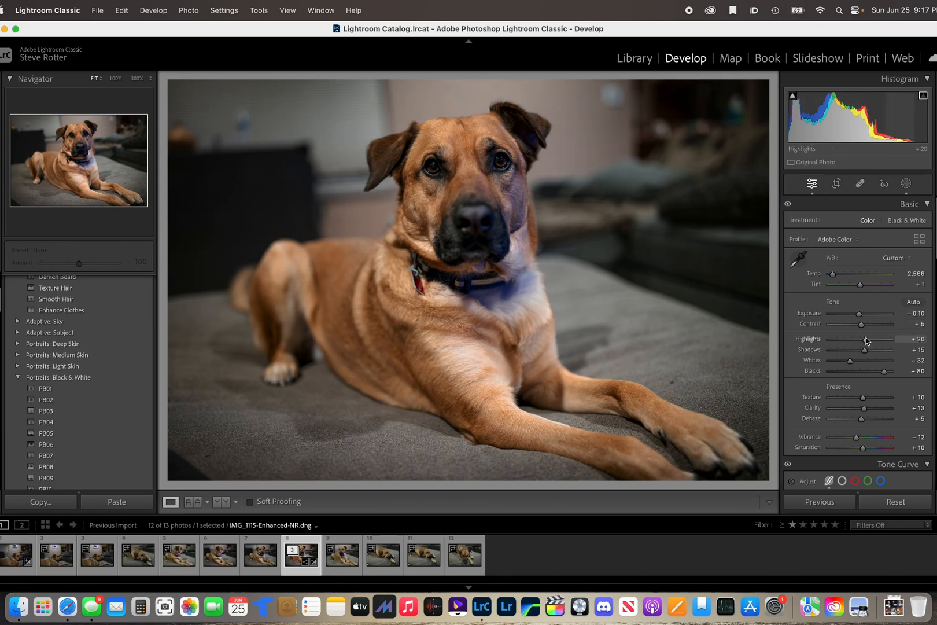